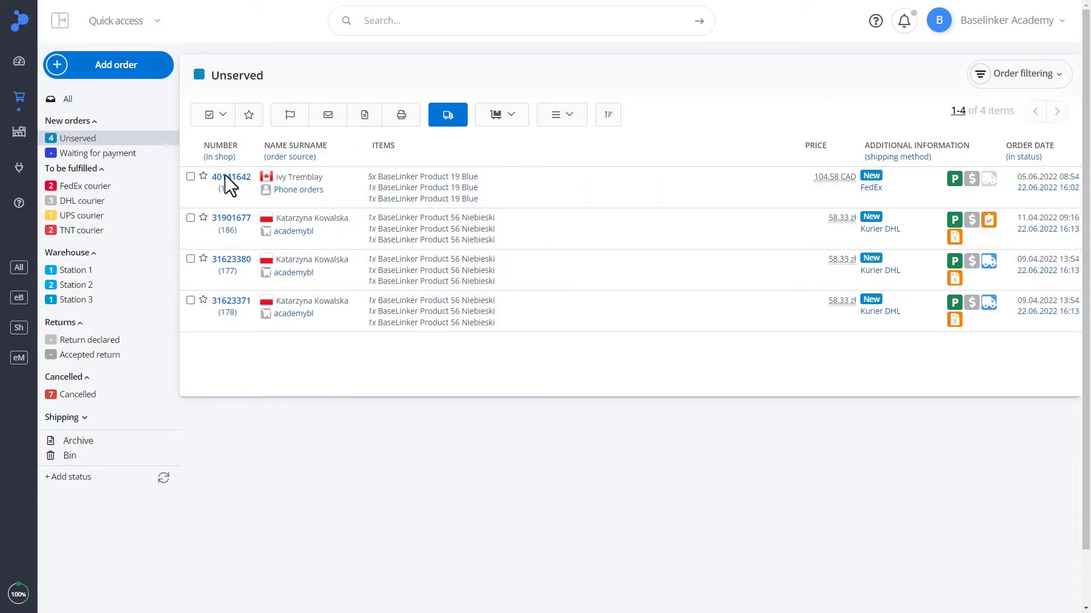
# Open order 40141642 and review its personal events list
pyautogui.click(227, 177)
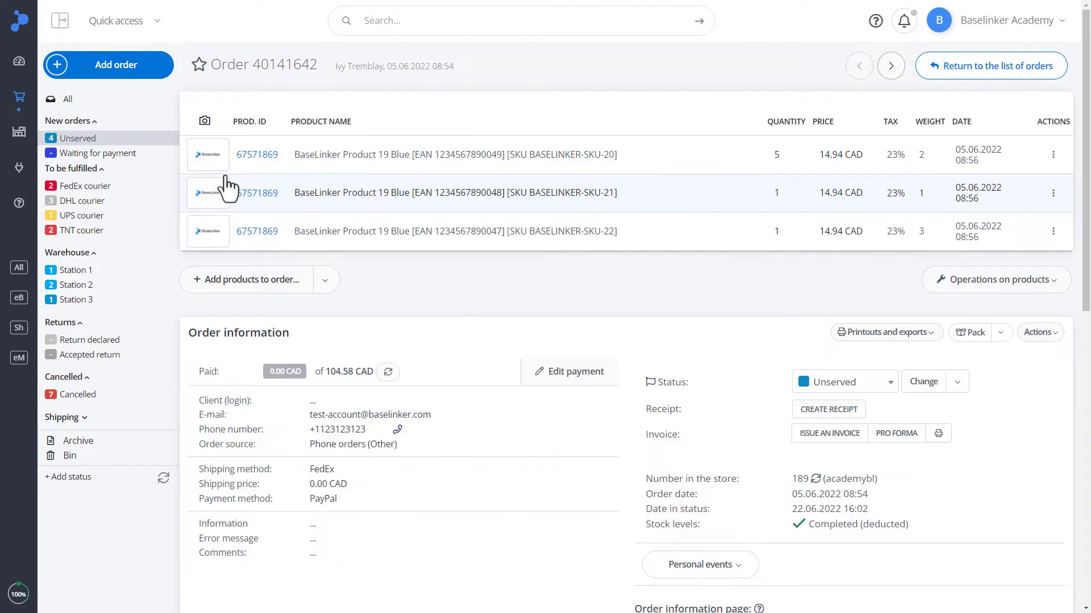
pyautogui.scroll(-4, 651, 317)
pyautogui.click(694, 282)
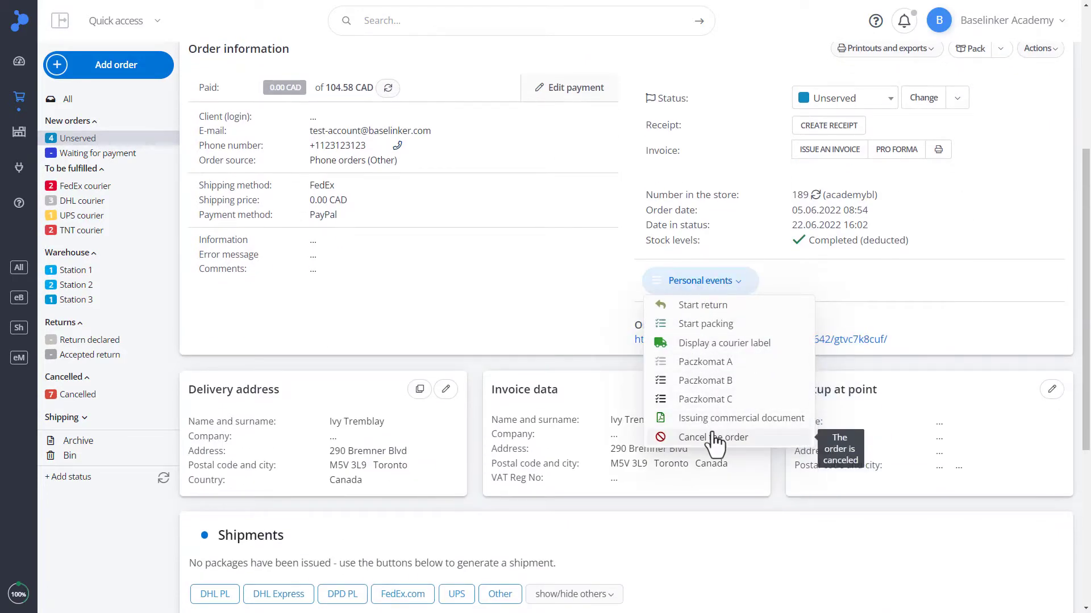
pyautogui.click(550, 314)
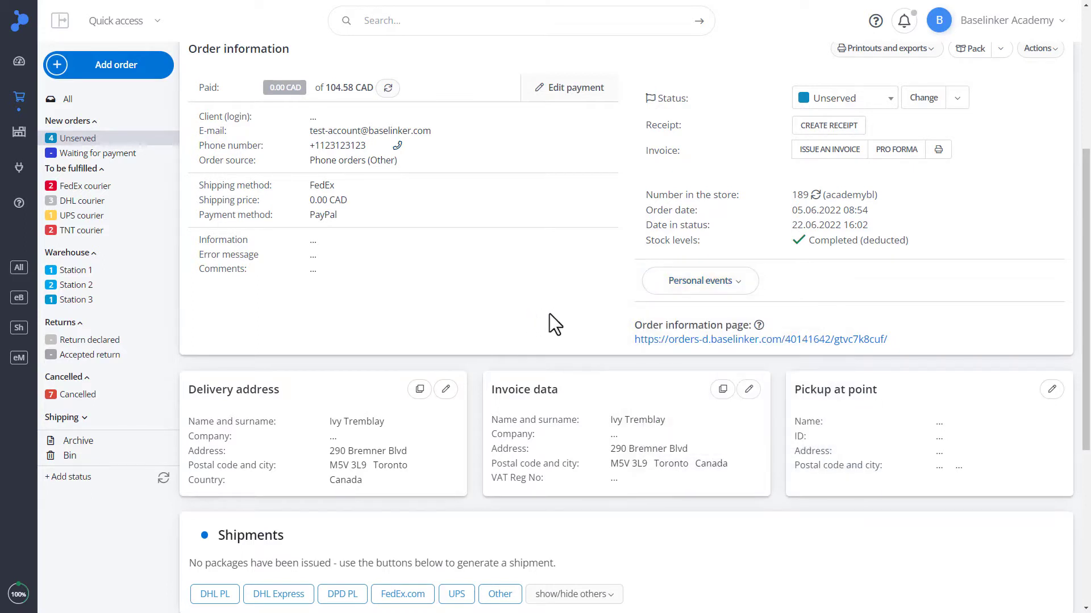
pyautogui.scroll(1, 549, 314)
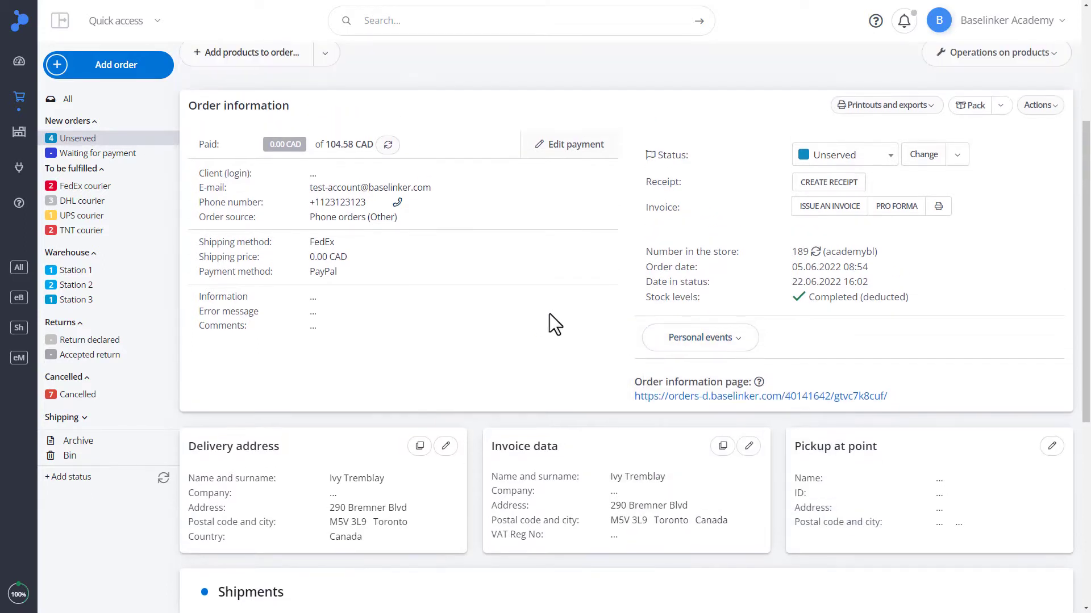
# Browse the order's available actions, then return to the Unserved list
pyautogui.click(1036, 108)
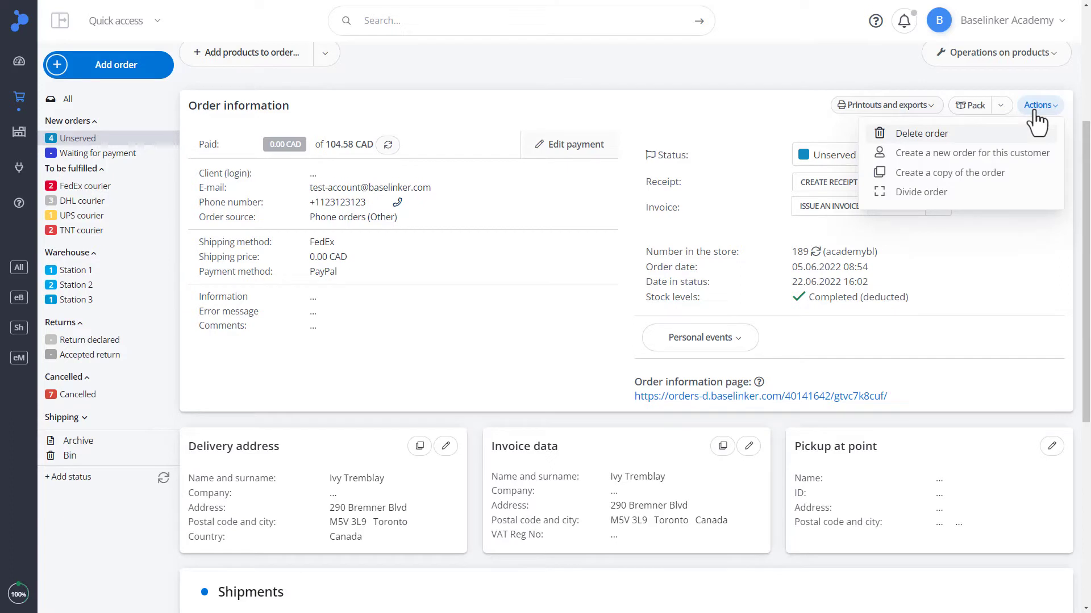
pyautogui.press('Down')
pyautogui.press('Down')
pyautogui.press('Down')
pyautogui.press('Up')
pyautogui.press('Up')
pyautogui.press('Up')
pyautogui.press('Down')
pyautogui.press('Down')
pyautogui.press('Down')
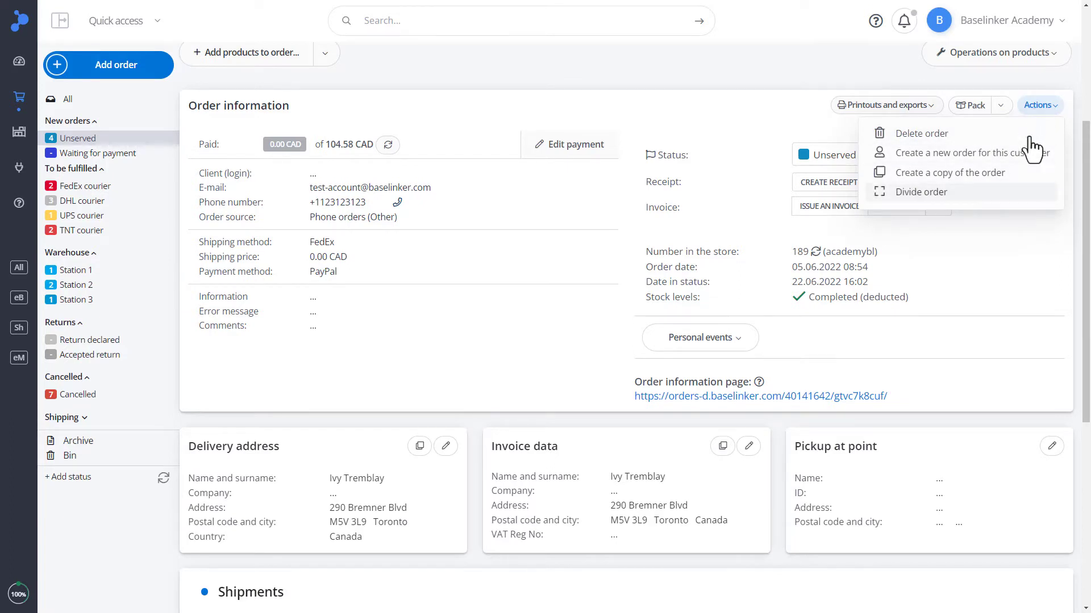
pyautogui.click(1012, 226)
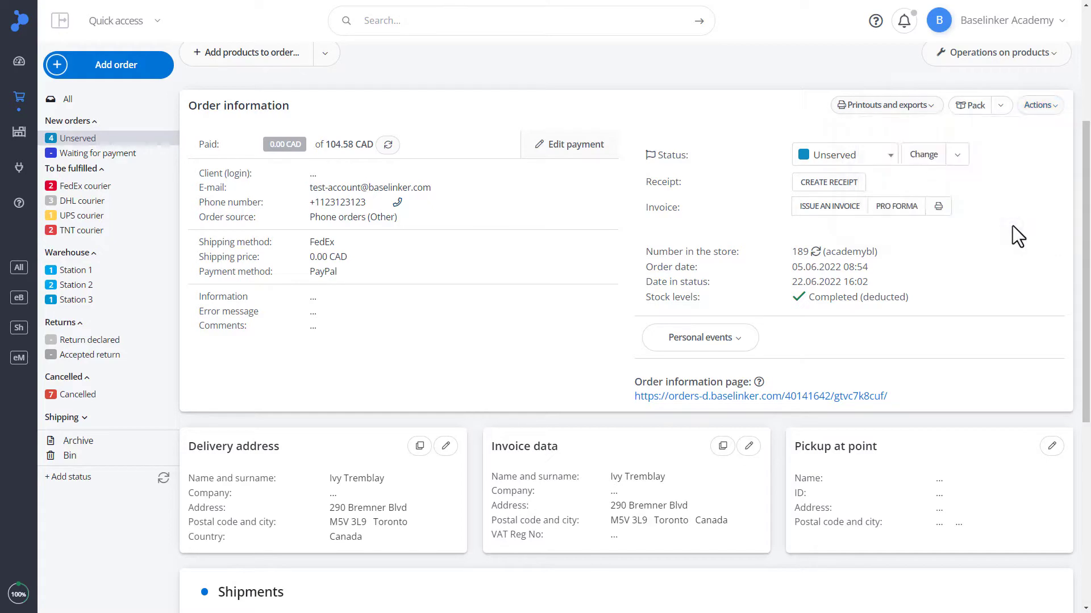
pyautogui.scroll(4, 1013, 226)
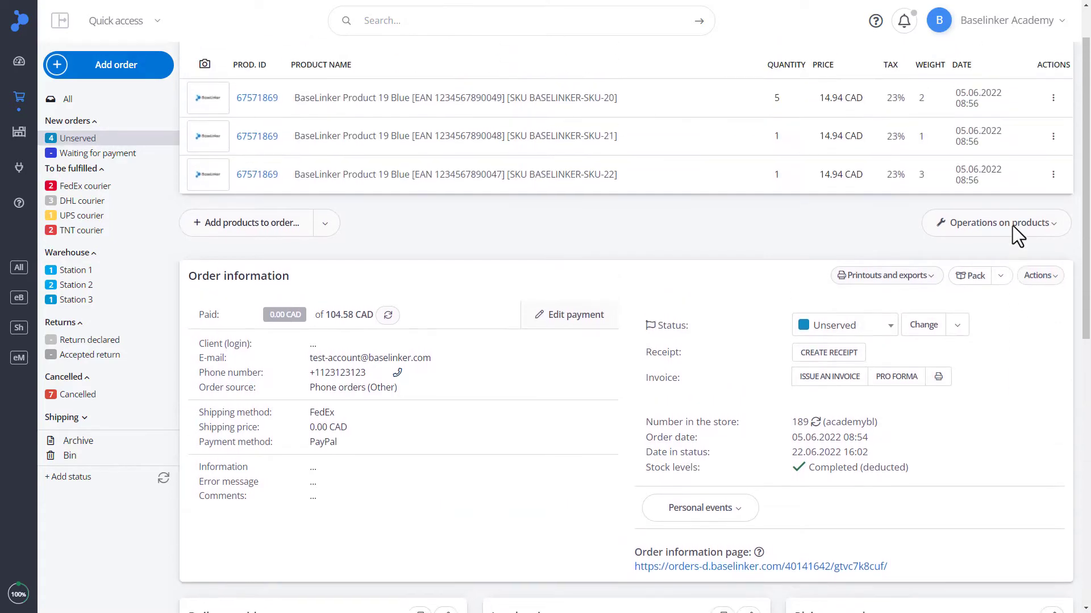
pyautogui.click(1015, 70)
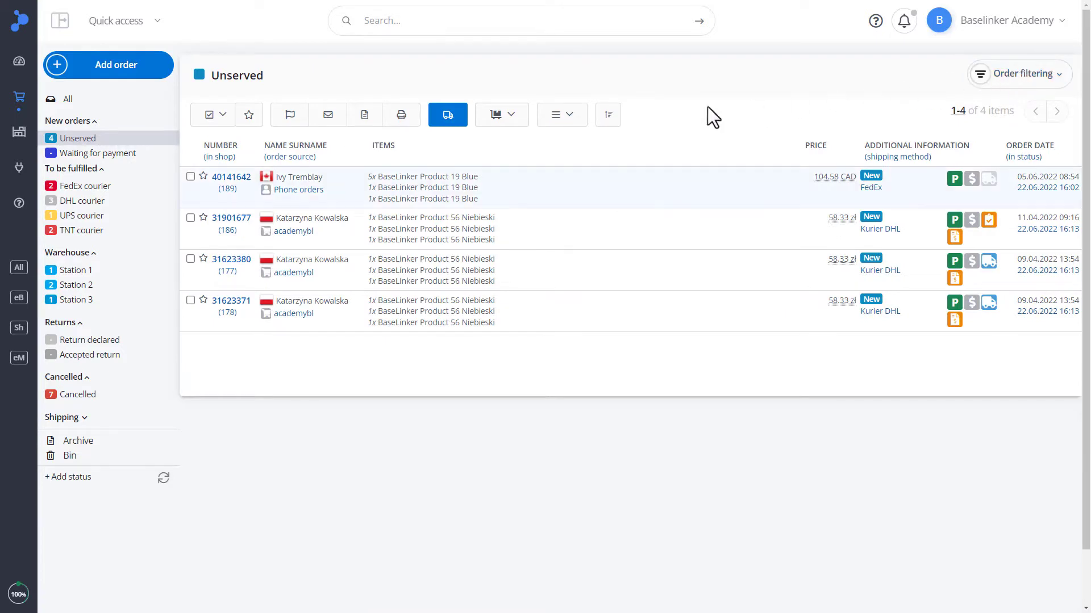
# Compare bulk actions with orders 40141642, 31901677 and 31623380 selected, then deselect them all
pyautogui.click(191, 176)
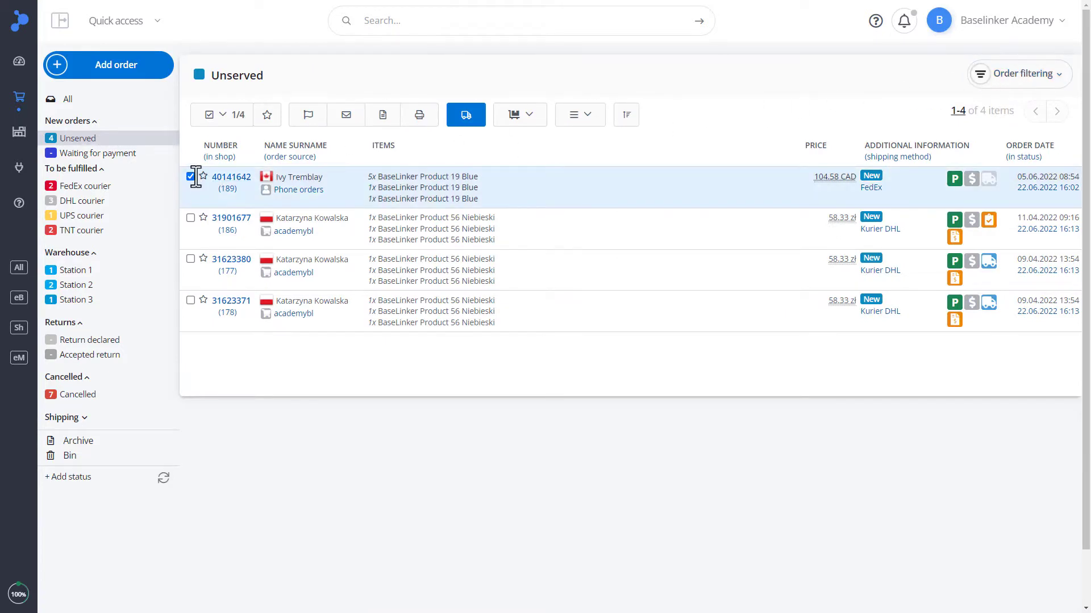
pyautogui.click(573, 135)
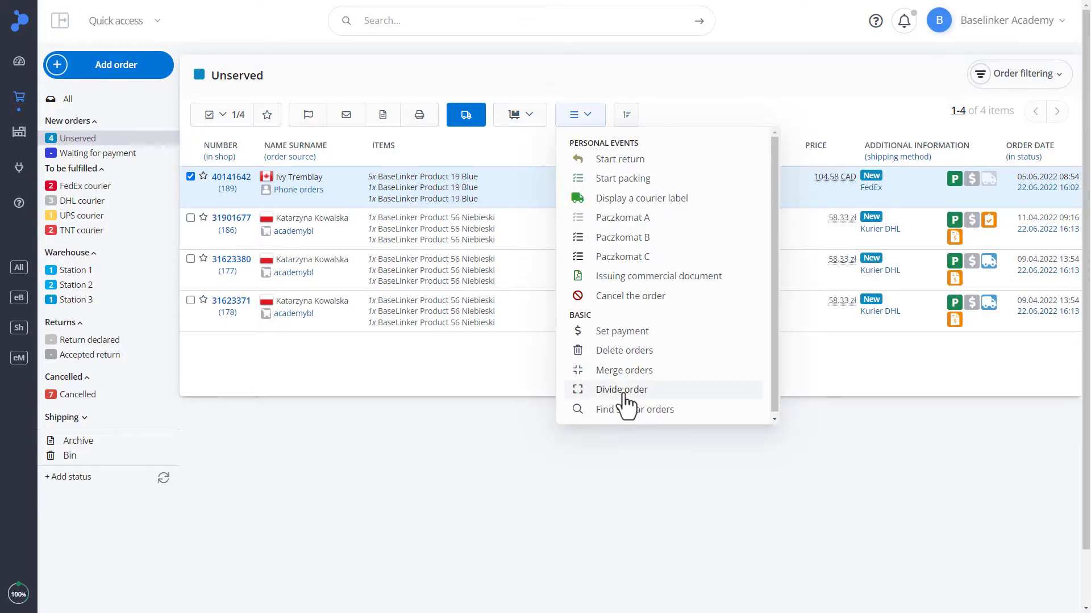
pyautogui.click(588, 117)
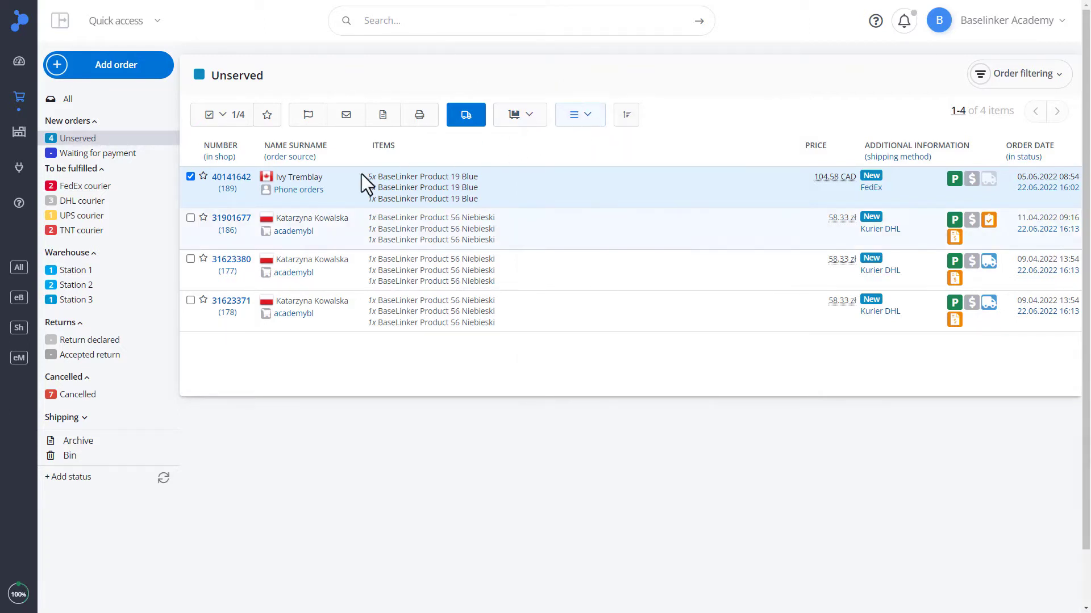
pyautogui.click(192, 217)
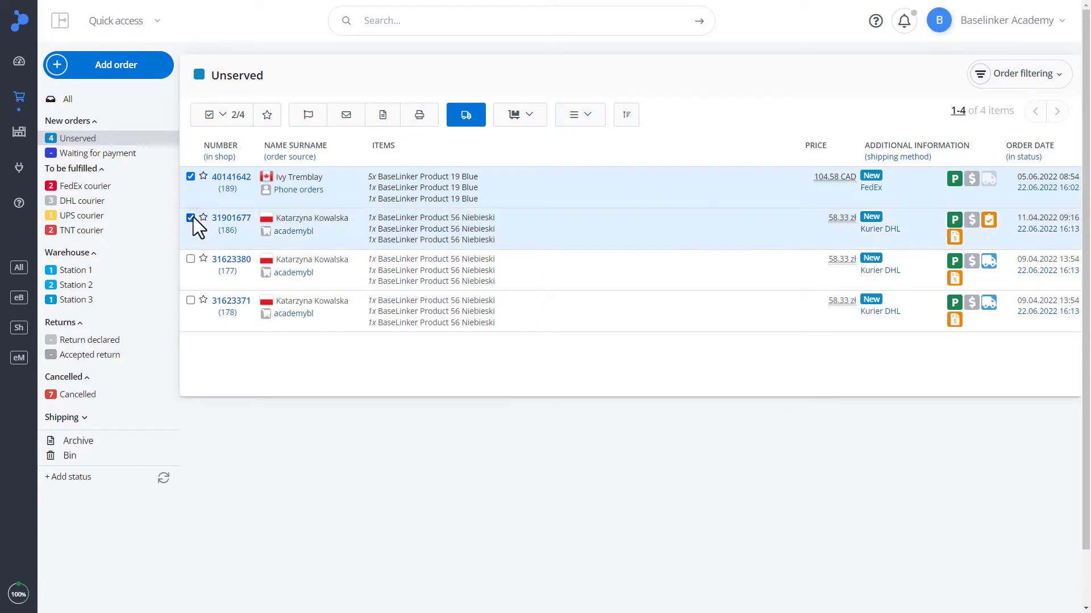
pyautogui.click(192, 258)
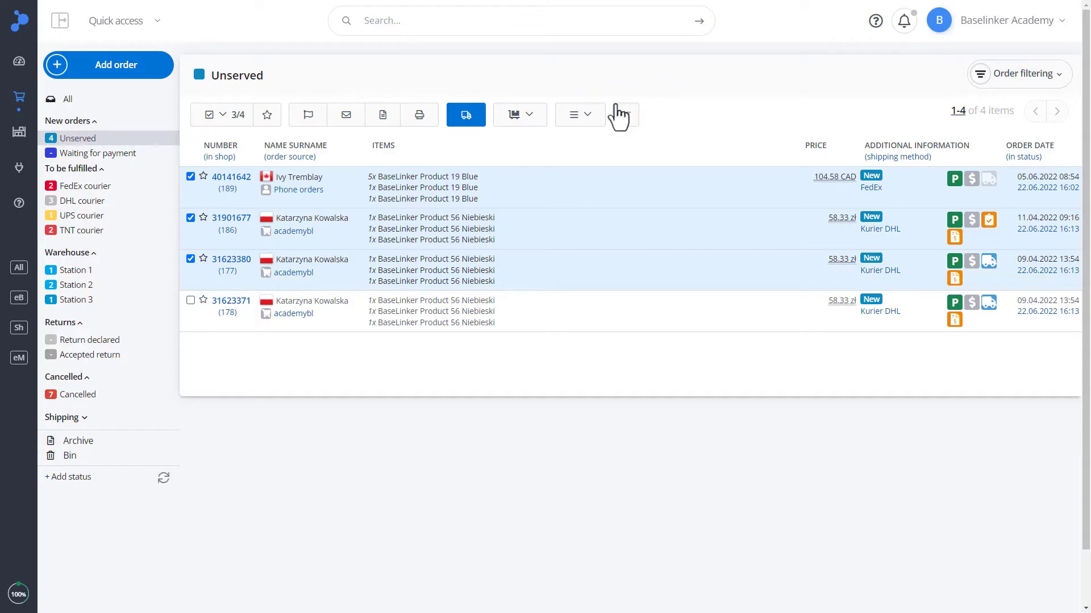
pyautogui.click(570, 117)
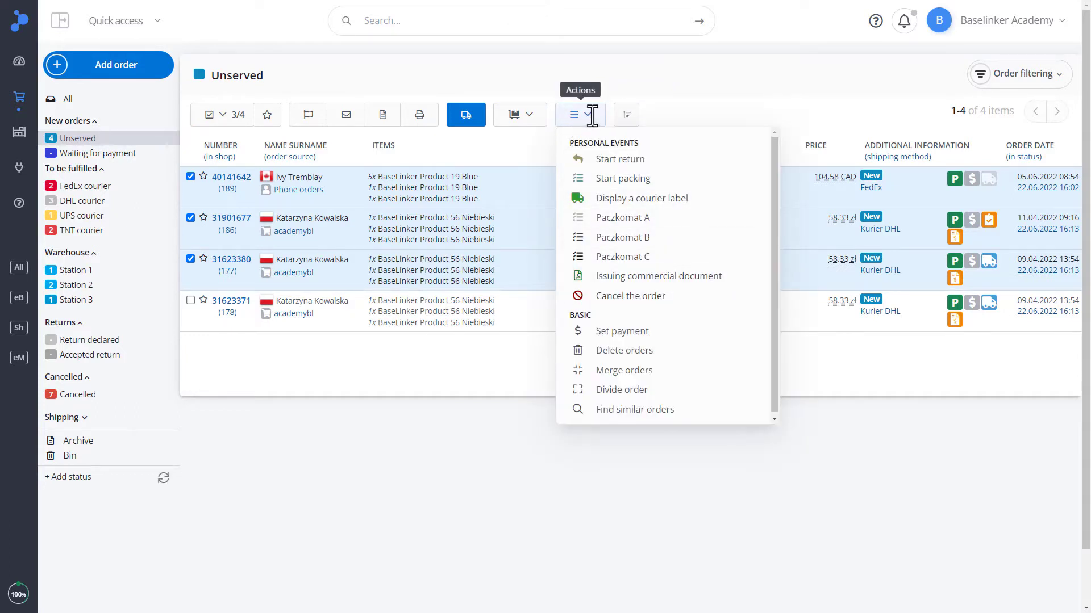
pyautogui.click(591, 124)
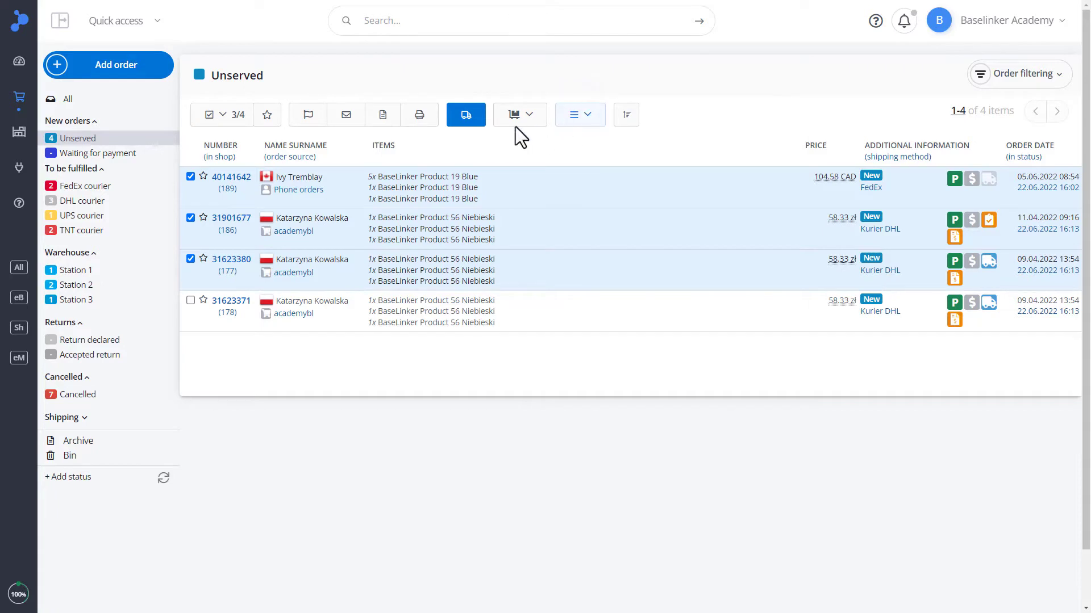
pyautogui.click(191, 177)
pyautogui.click(190, 217)
pyautogui.click(190, 258)
# Set order 40141642 as fully paid with the bulk Set payment action
pyautogui.click(190, 177)
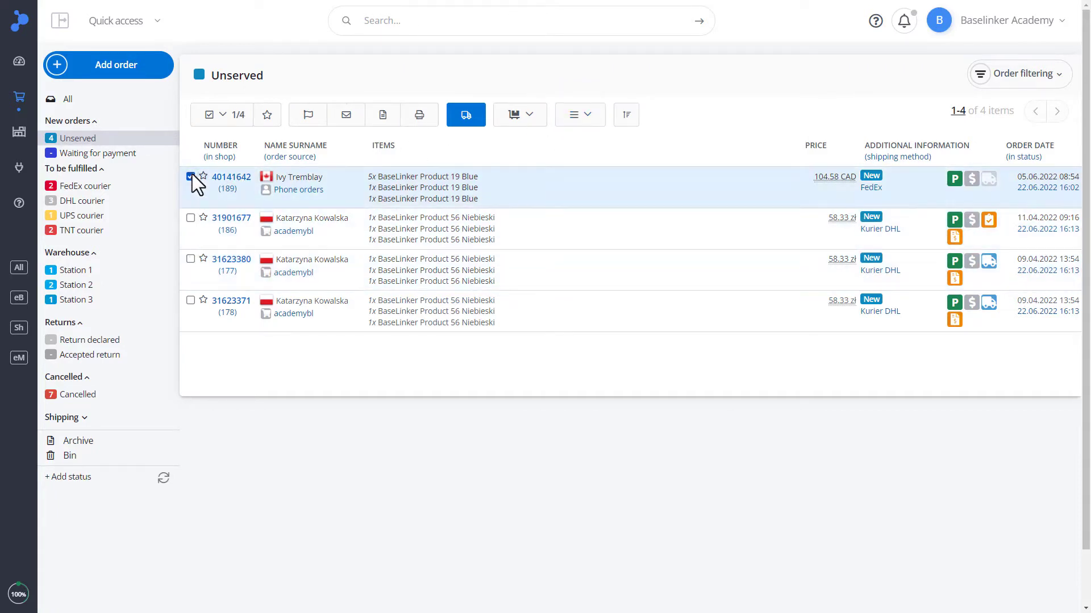
pyautogui.click(593, 118)
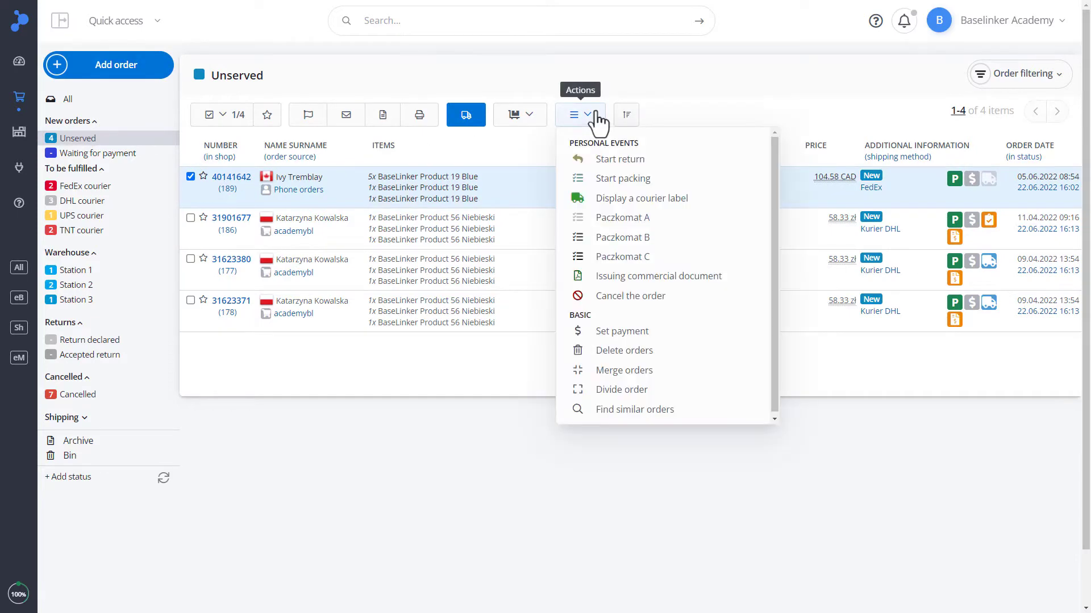
pyautogui.click(622, 332)
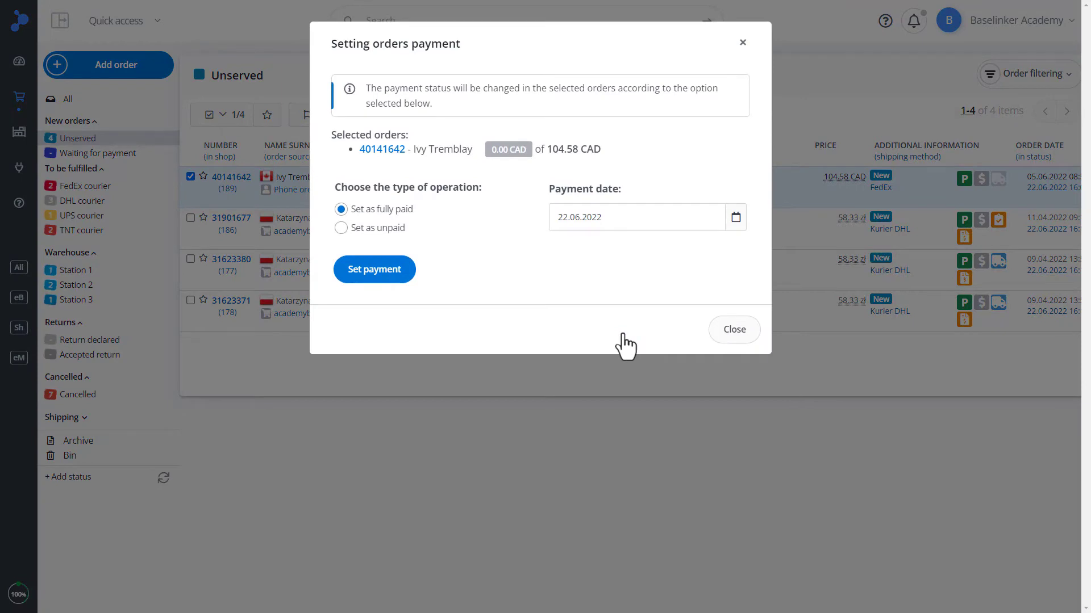
pyautogui.click(340, 228)
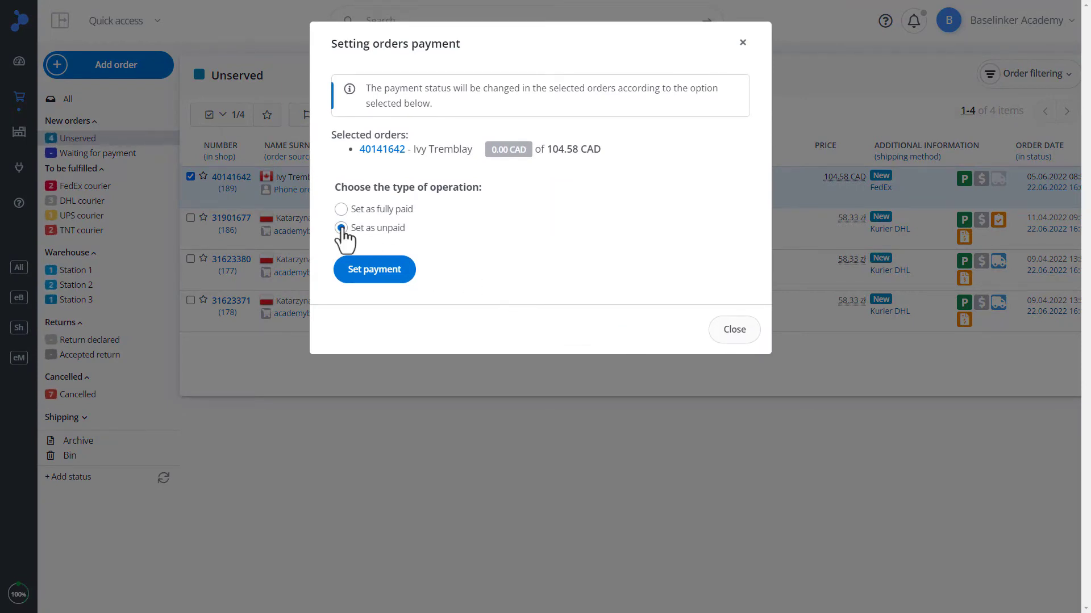
pyautogui.click(340, 210)
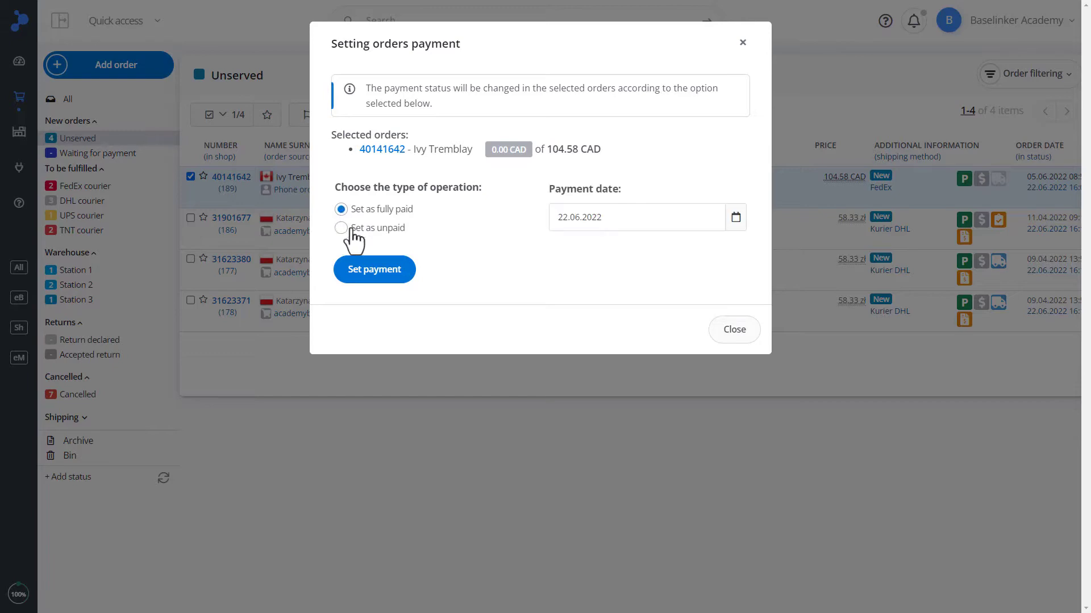
pyautogui.click(375, 270)
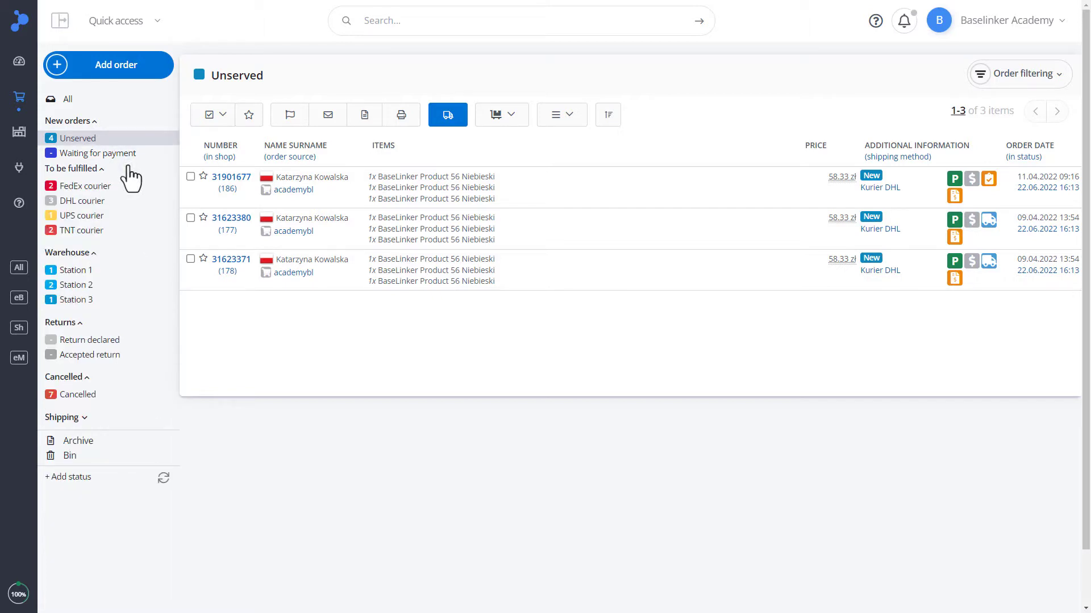
# Delete order 31901677 with the Delete orders action and confirm with OK
pyautogui.click(191, 177)
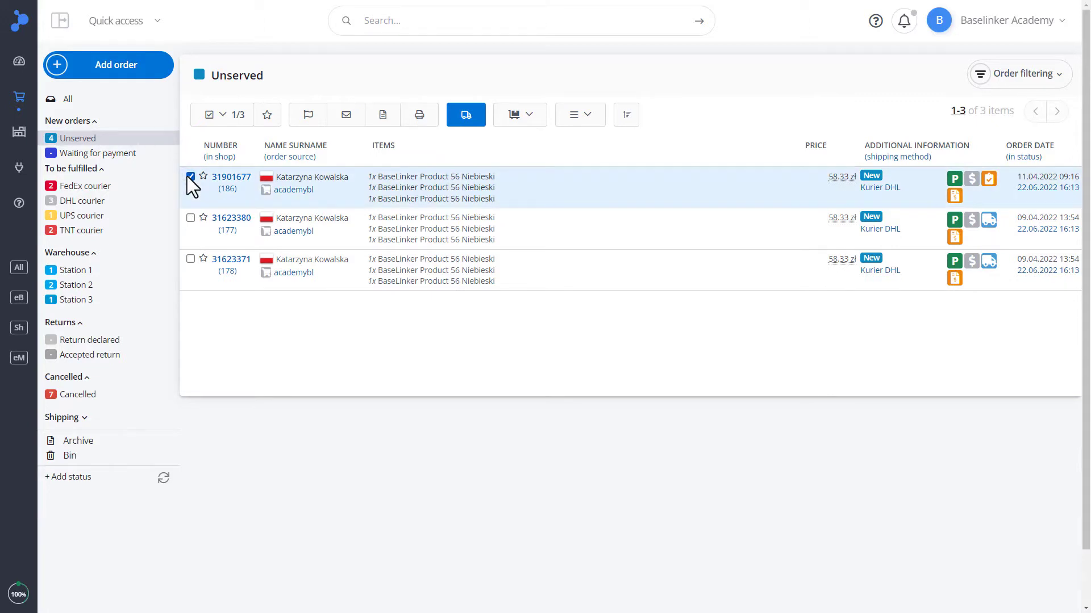
pyautogui.click(591, 116)
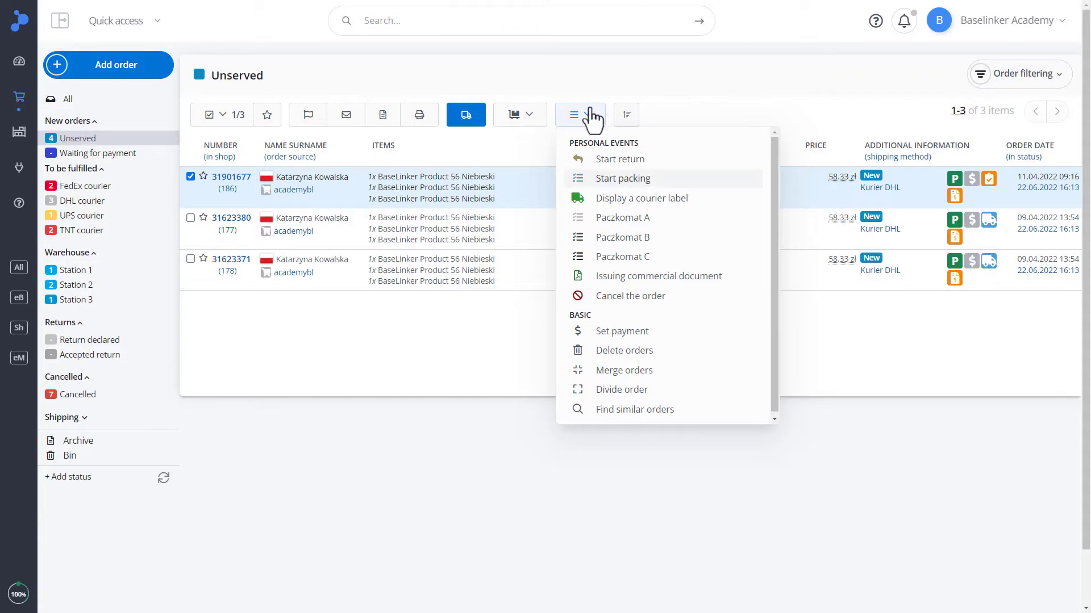
pyautogui.click(613, 351)
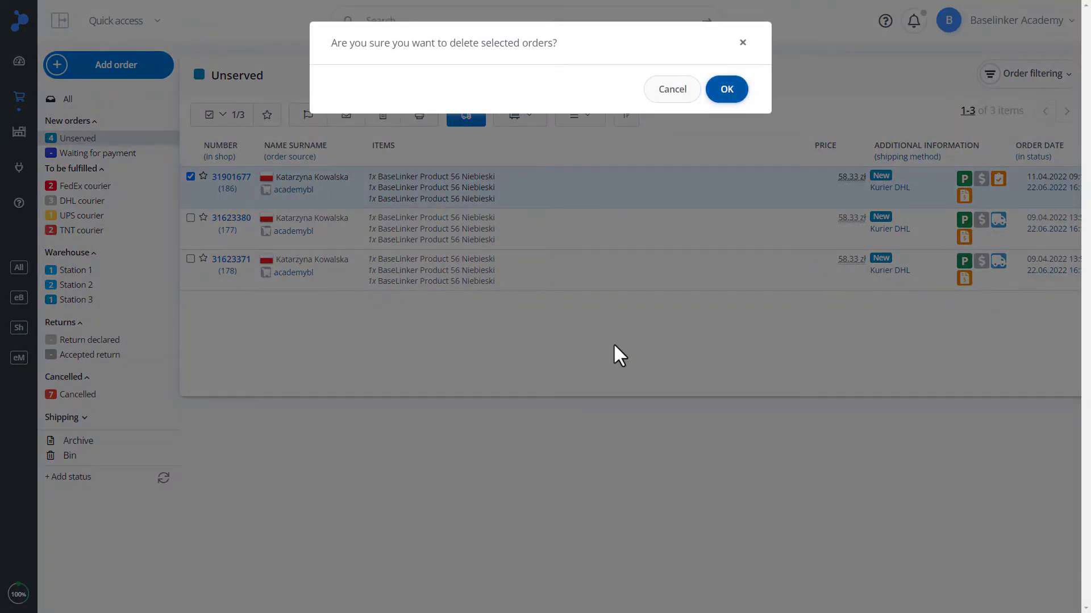
pyautogui.click(721, 91)
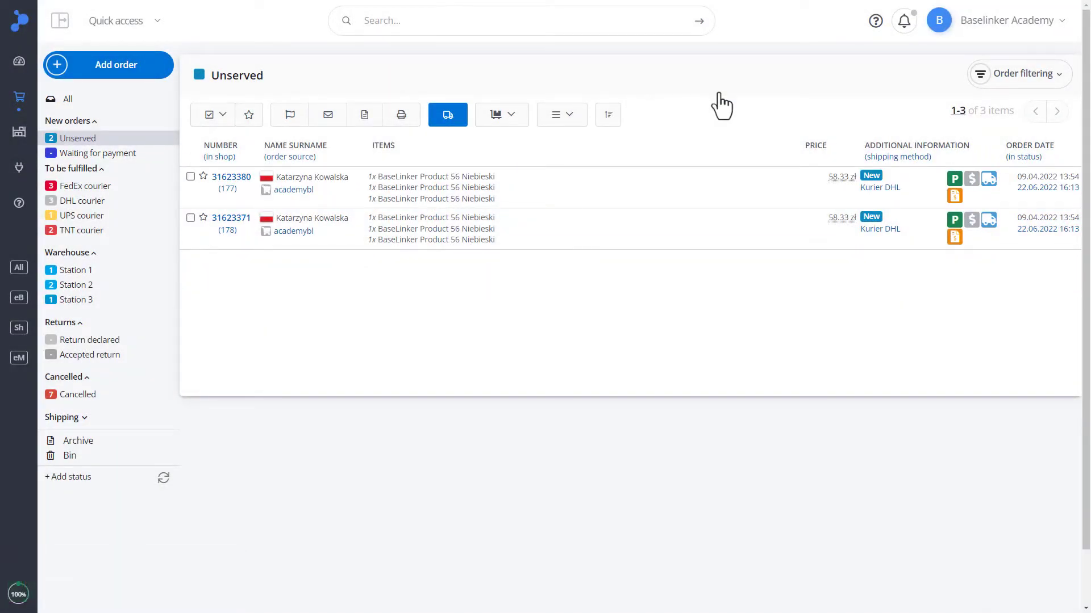
# Restore order 31901677 from the Bin, then go back to the Unserved list
pyautogui.click(129, 455)
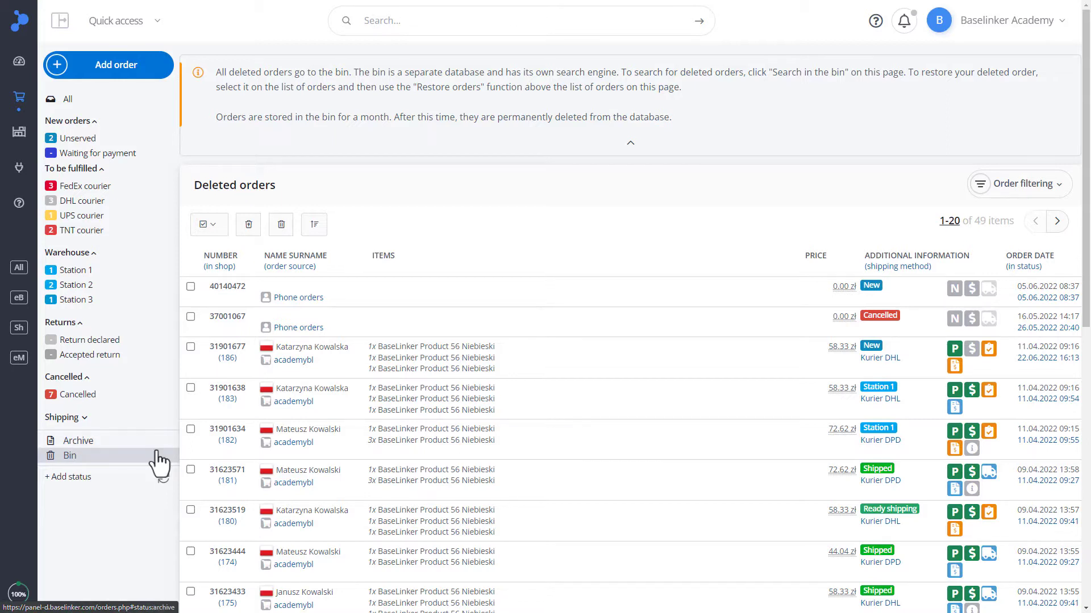
pyautogui.click(191, 347)
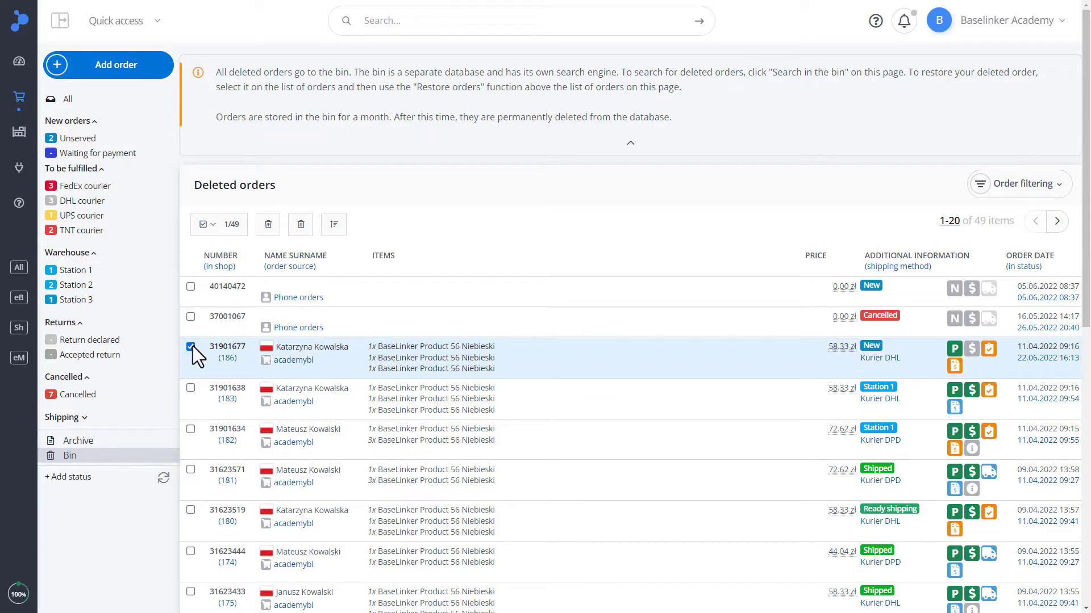
pyautogui.click(268, 224)
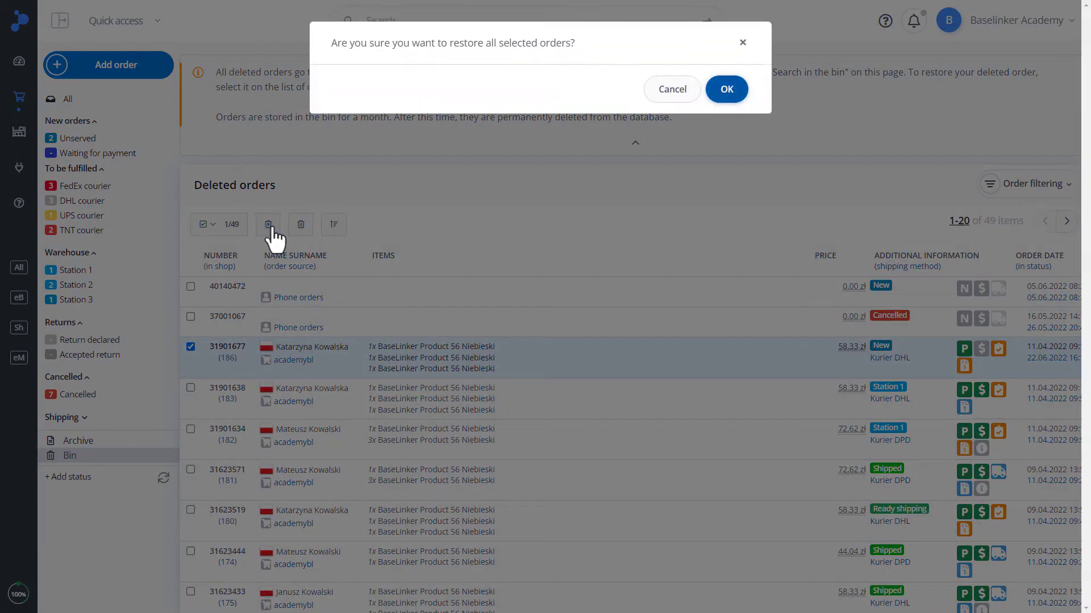
pyautogui.click(725, 91)
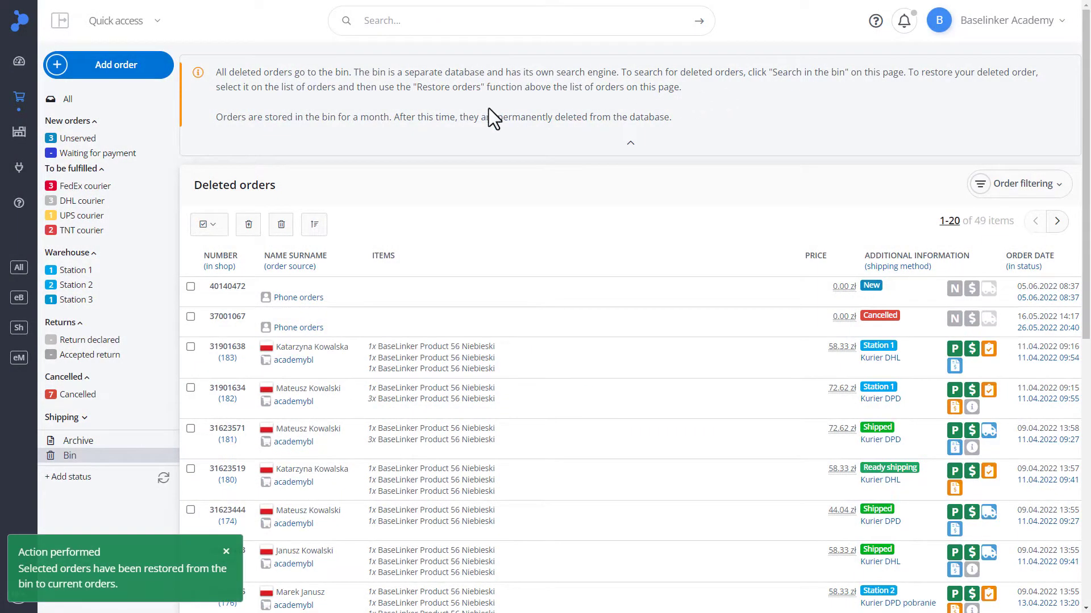
pyautogui.click(126, 140)
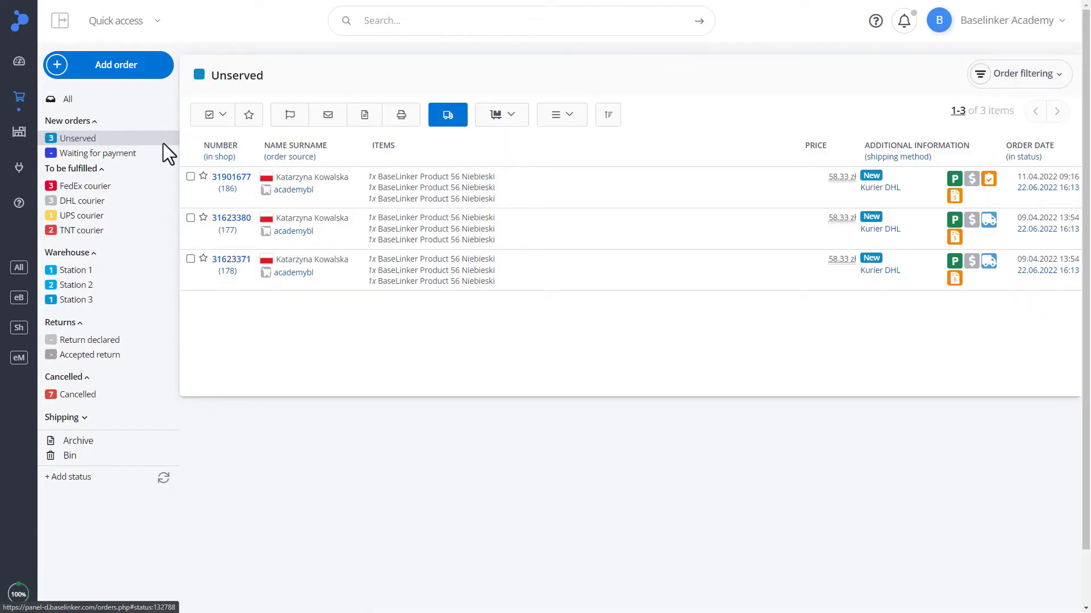
# Merge the first two orders into main order 31901677, with Sum shipping cost set to Yes
pyautogui.click(190, 177)
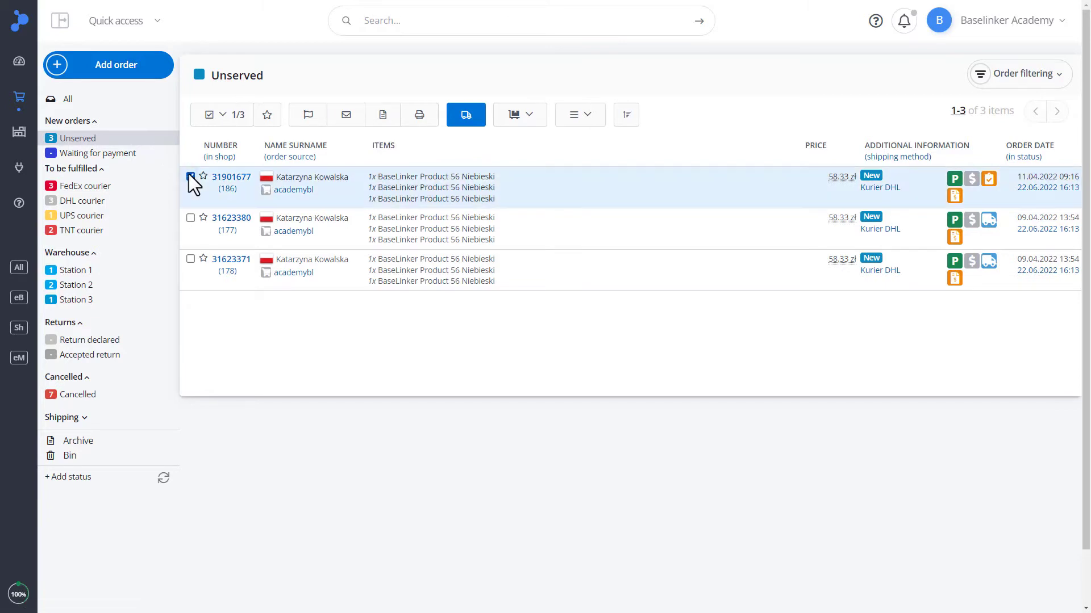
pyautogui.click(559, 123)
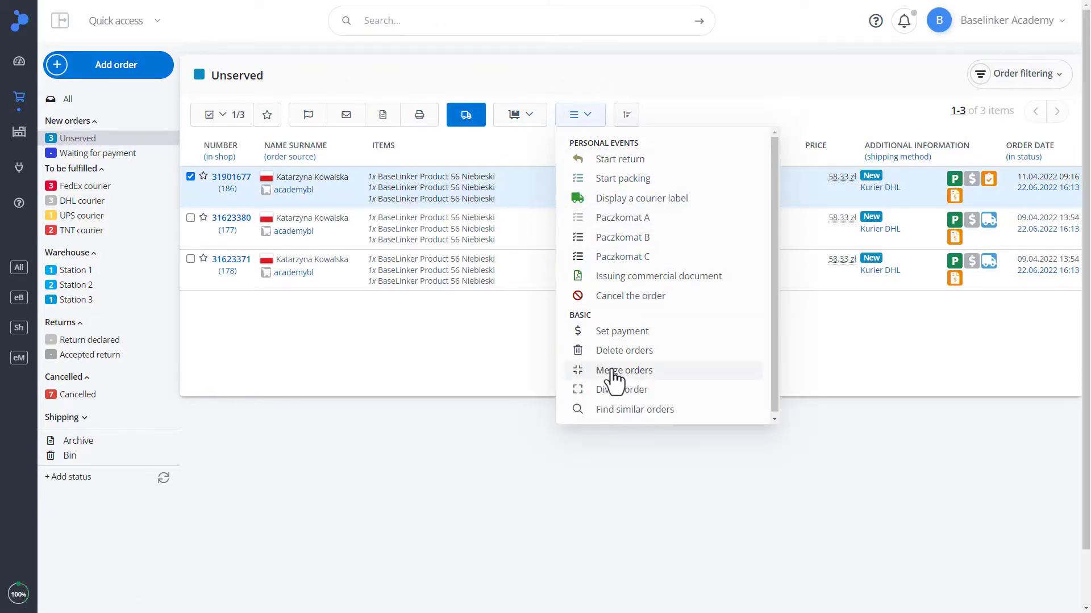
pyautogui.click(597, 122)
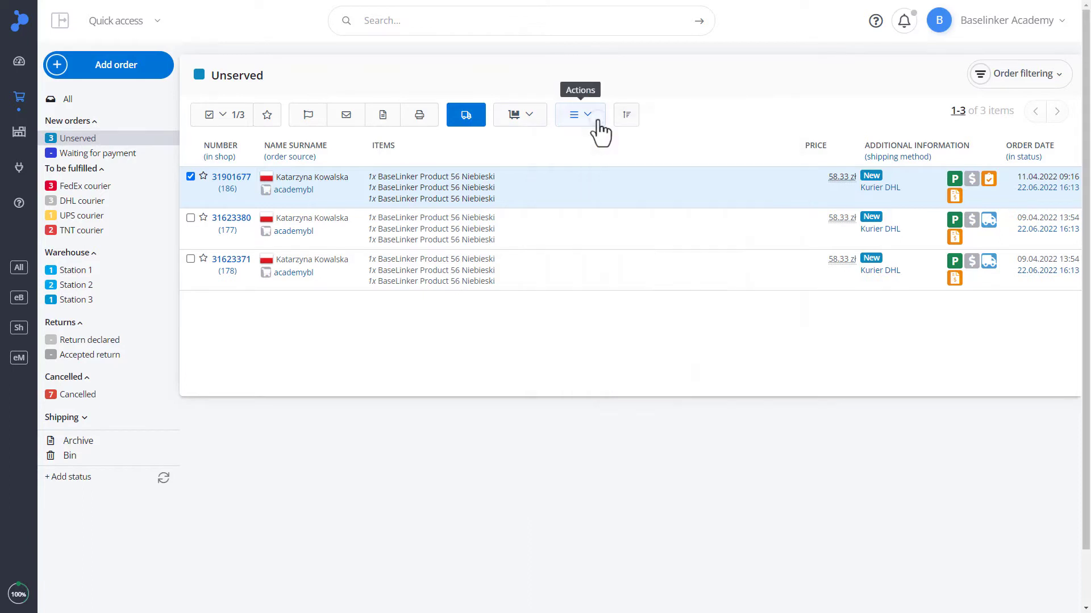
pyautogui.click(190, 218)
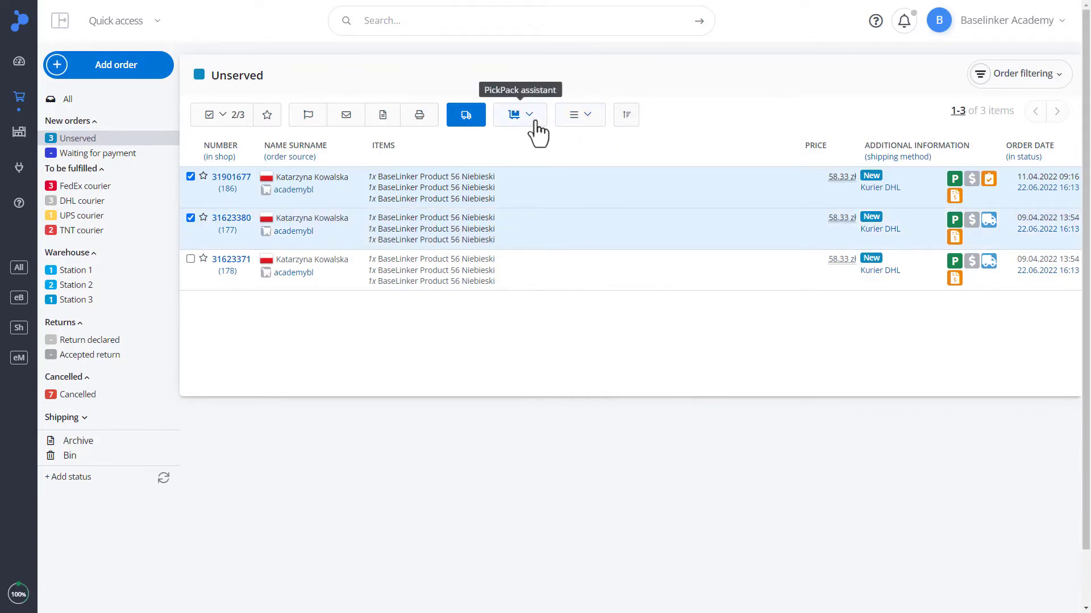
pyautogui.click(571, 116)
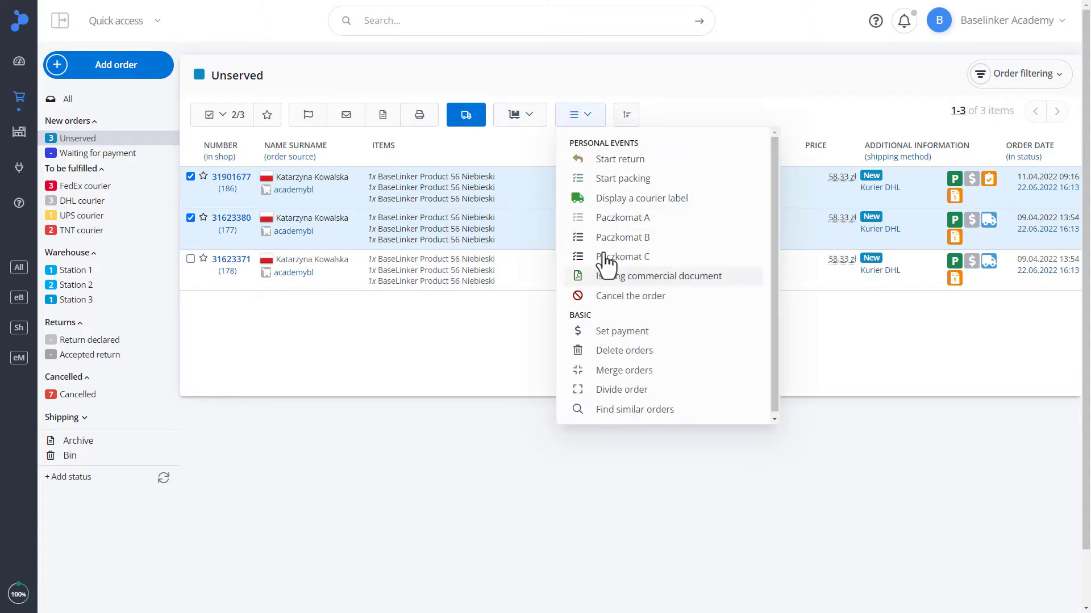
pyautogui.click(630, 370)
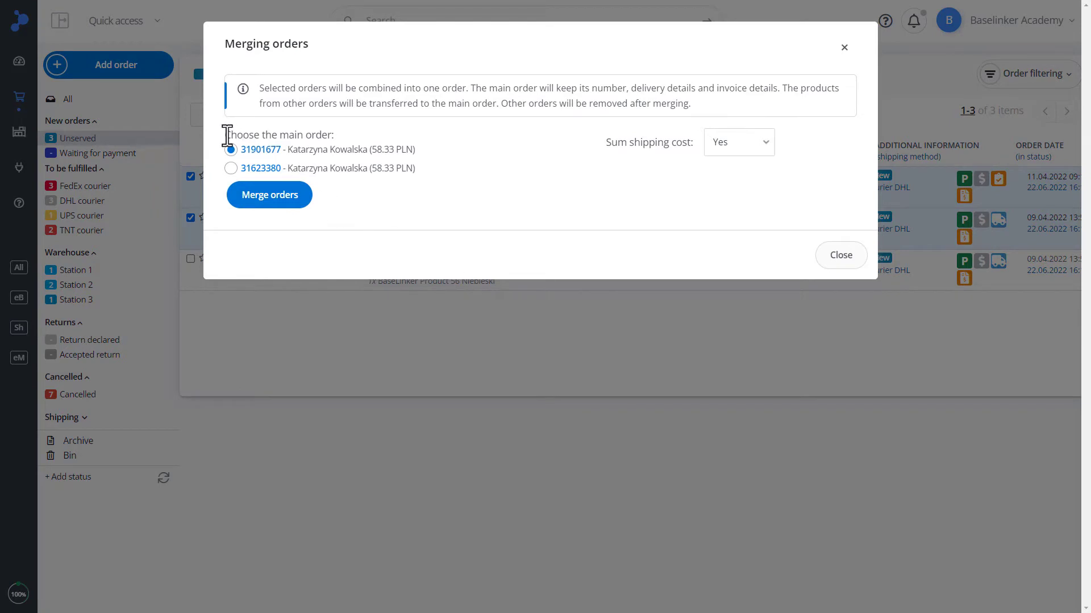
pyautogui.moveTo(225, 135); pyautogui.dragTo(343, 131)
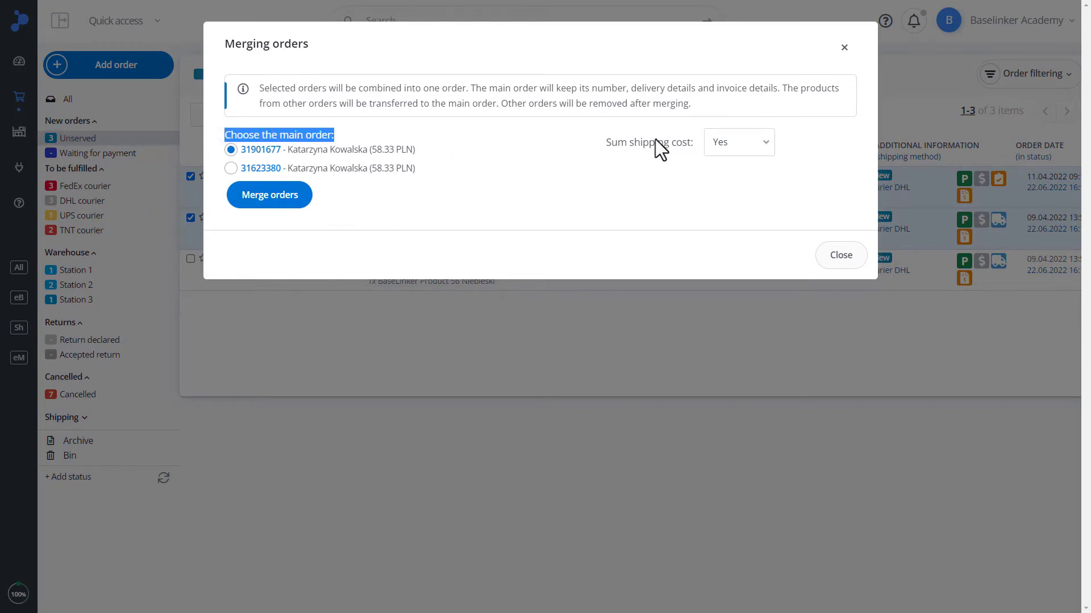
pyautogui.click(720, 142)
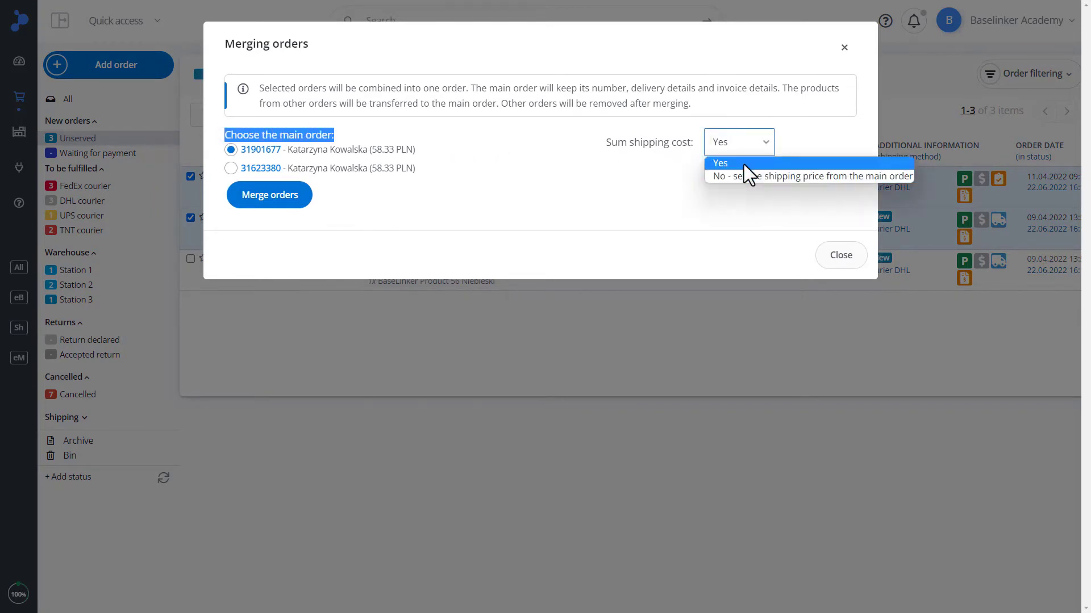
pyautogui.press('Down')
pyautogui.click(744, 164)
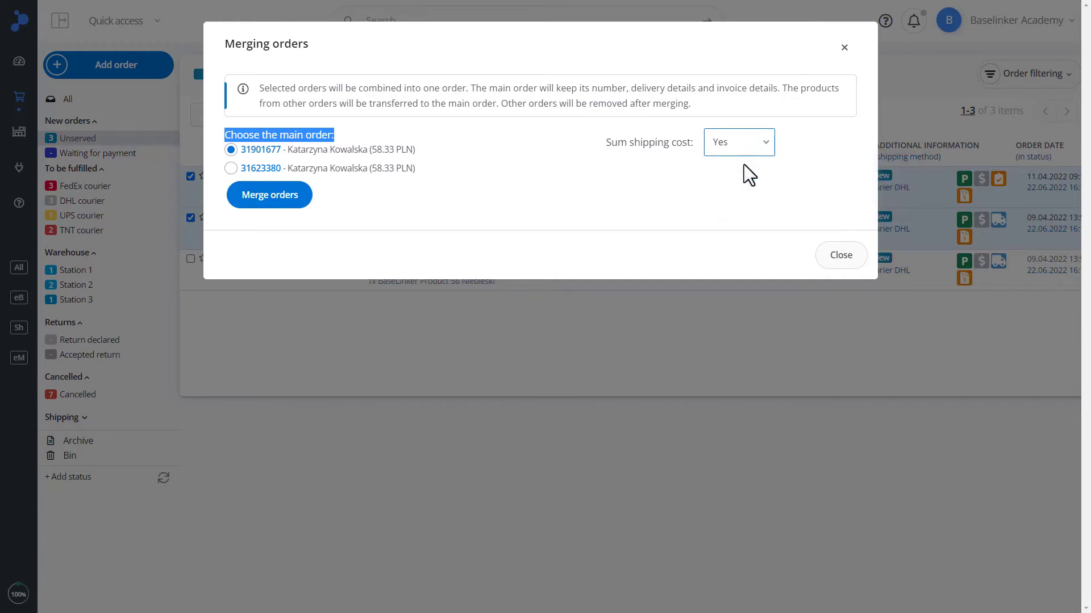
pyautogui.click(612, 180)
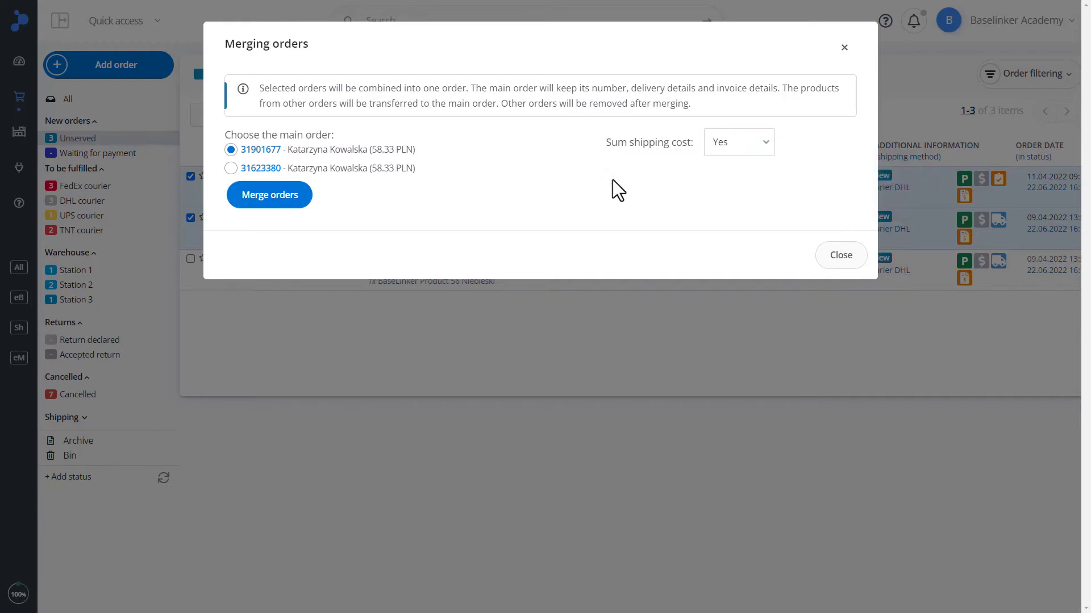
pyautogui.click(269, 195)
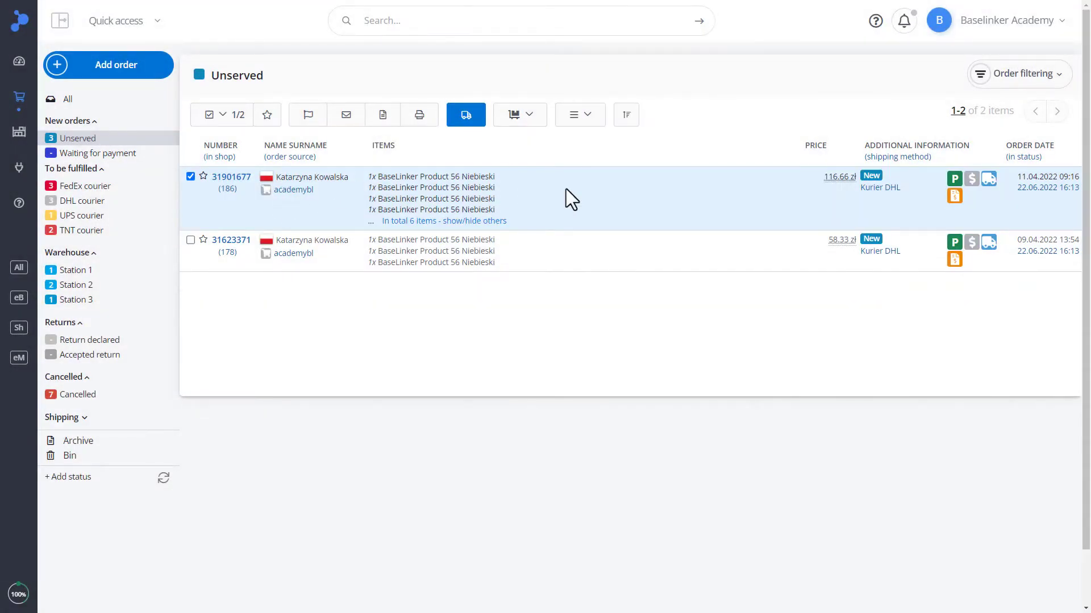
# Divide order 31901677, moving its first product into a second new order
pyautogui.click(570, 116)
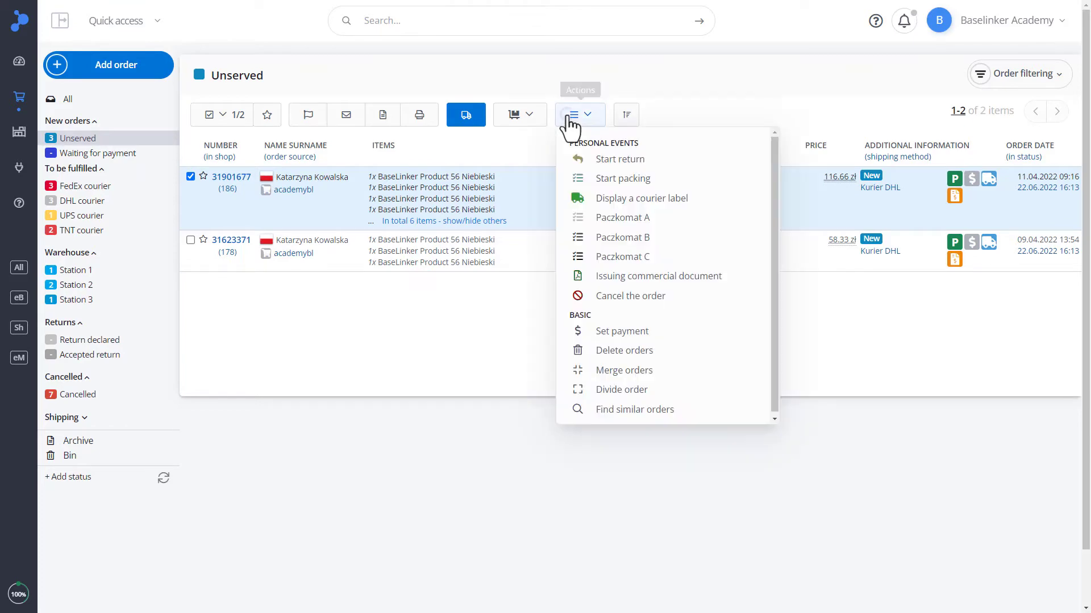
pyautogui.click(623, 392)
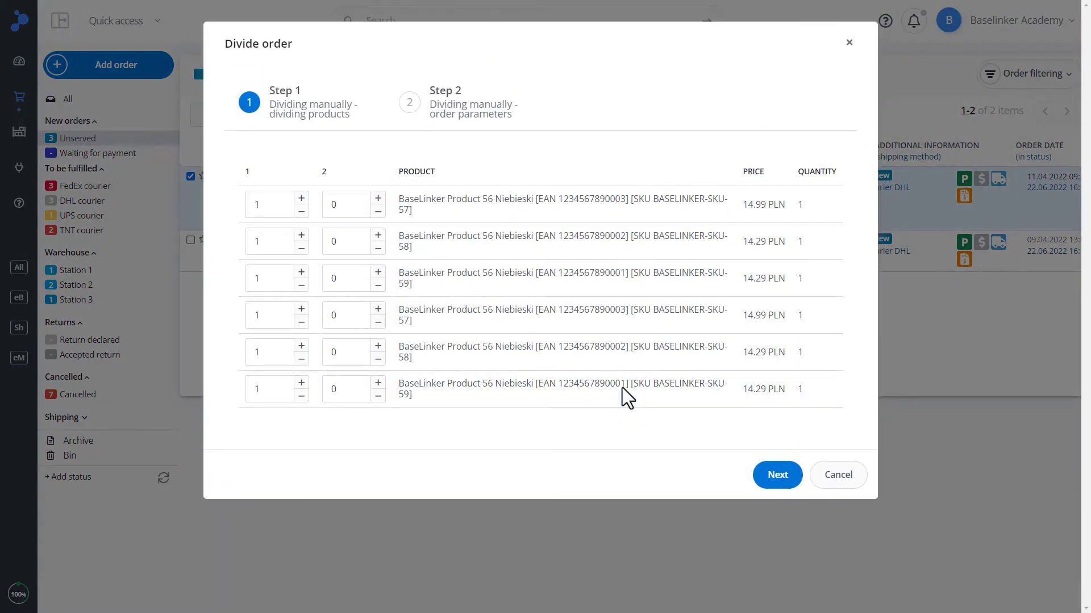
pyautogui.click(377, 198)
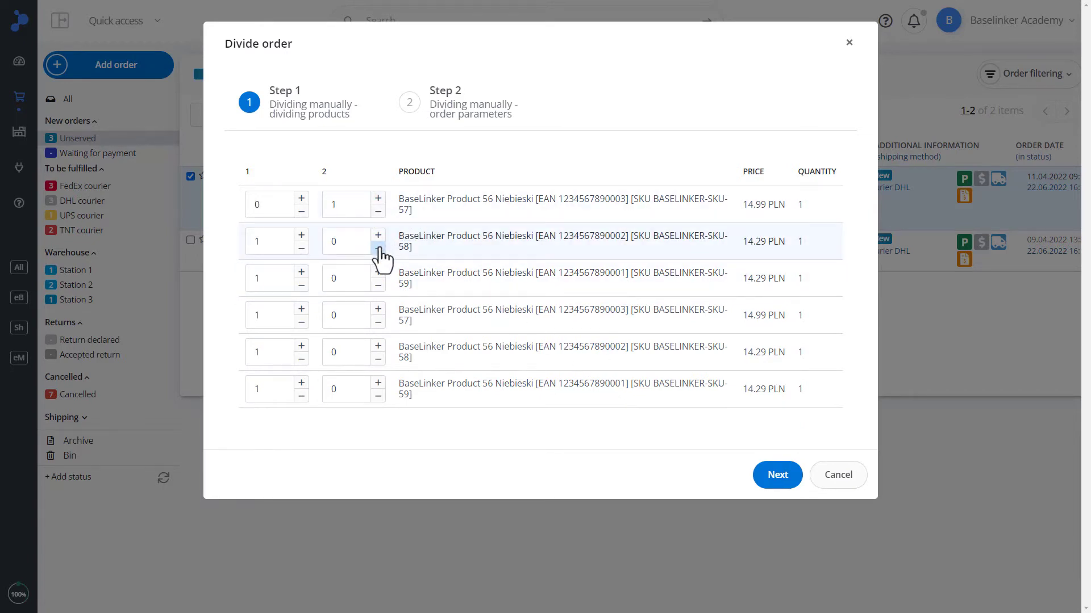
pyautogui.doubleClick(325, 172)
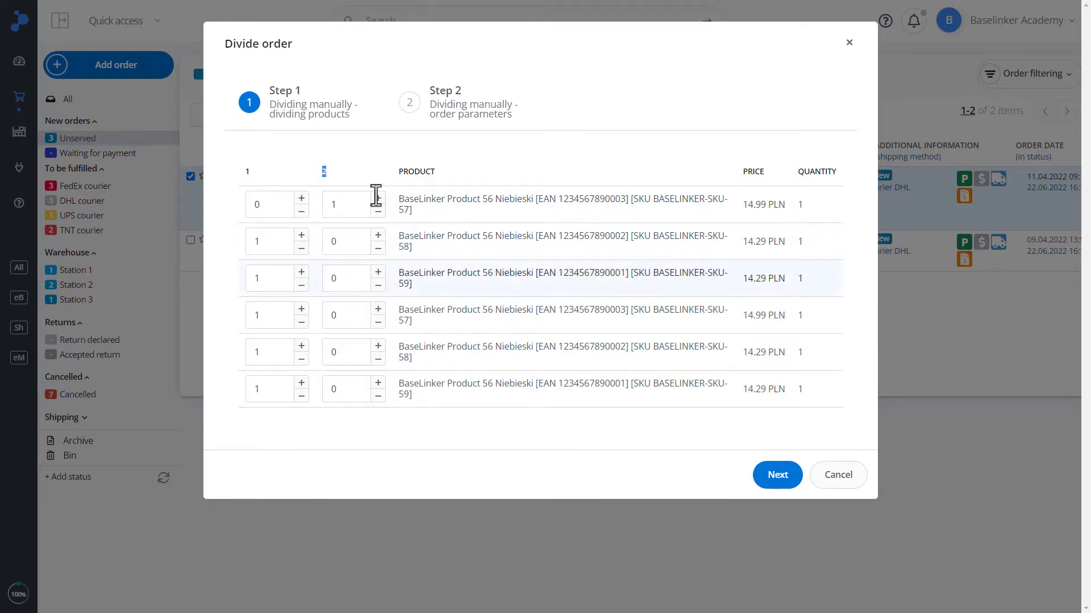
pyautogui.click(779, 477)
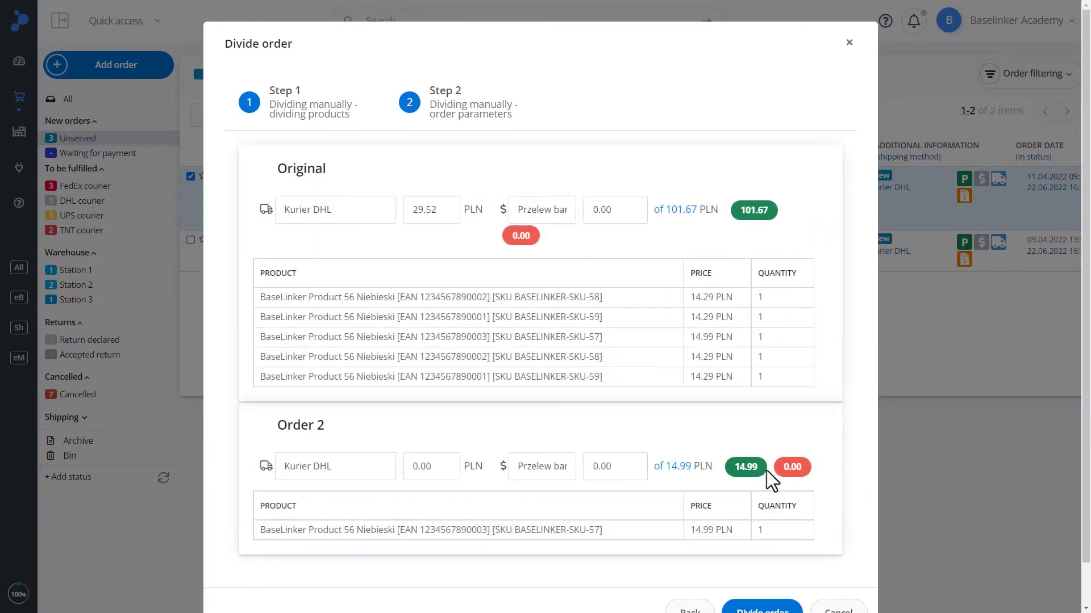
pyautogui.scroll(-1, 641, 319)
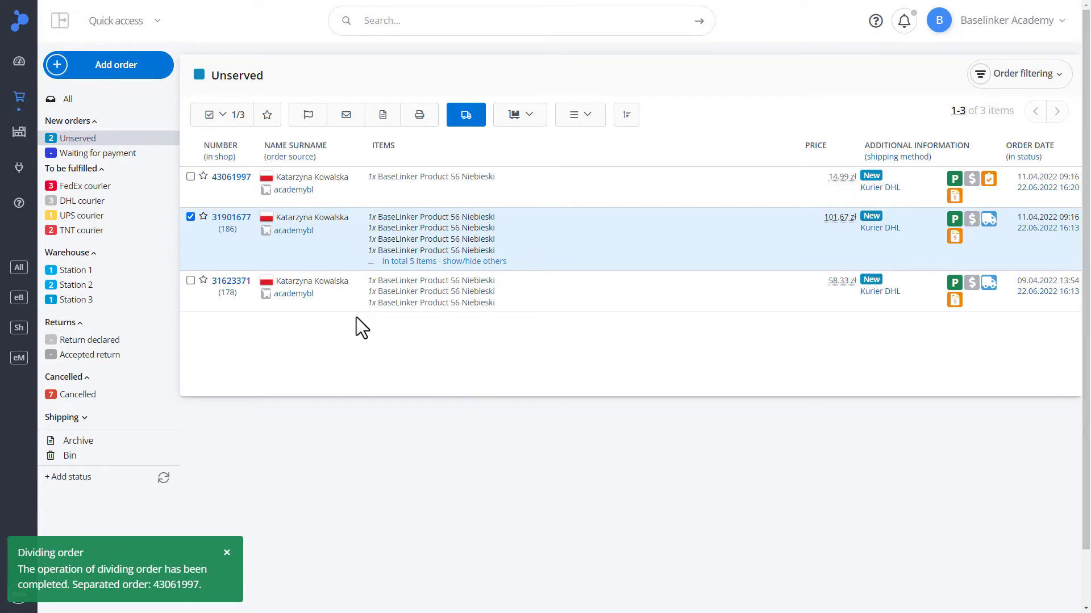
# Search for orders similar to new order 43061997, starting from 01.02.2022
pyautogui.click(190, 217)
pyautogui.click(191, 176)
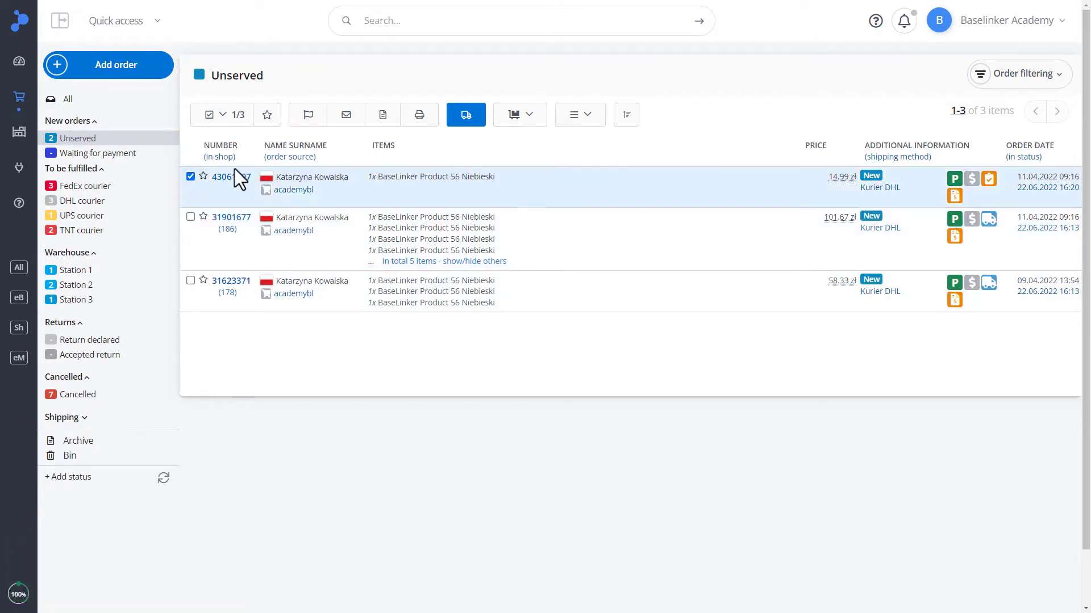
pyautogui.click(572, 116)
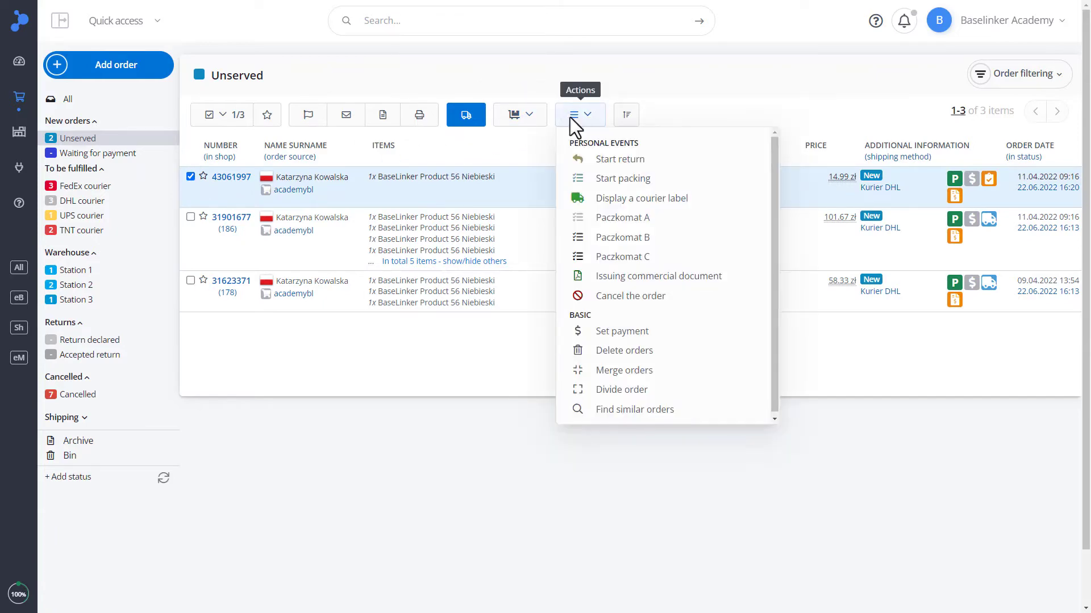
pyautogui.click(615, 409)
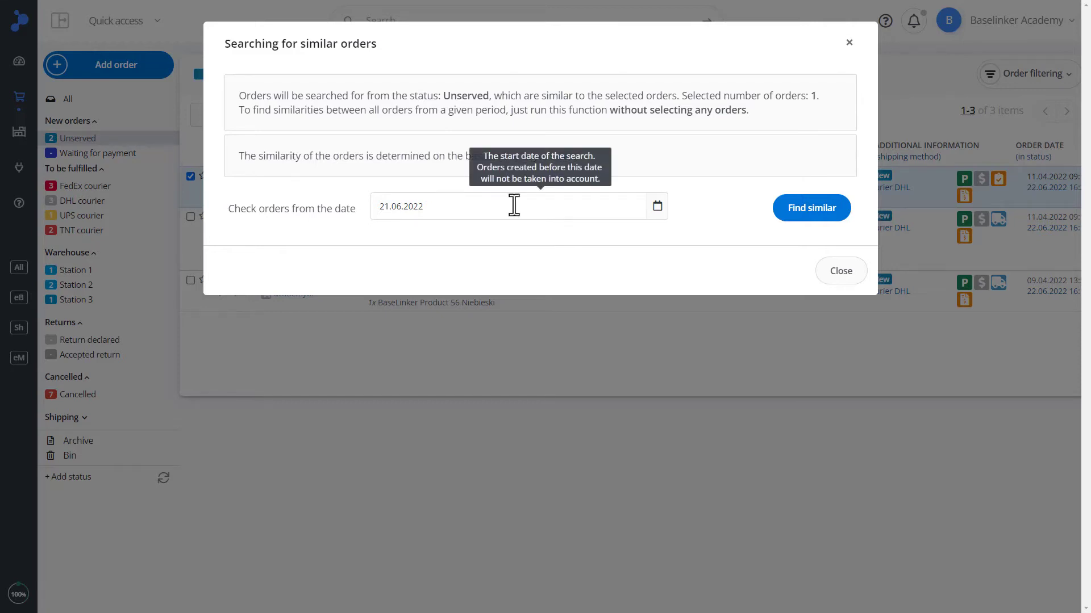
pyautogui.click(657, 209)
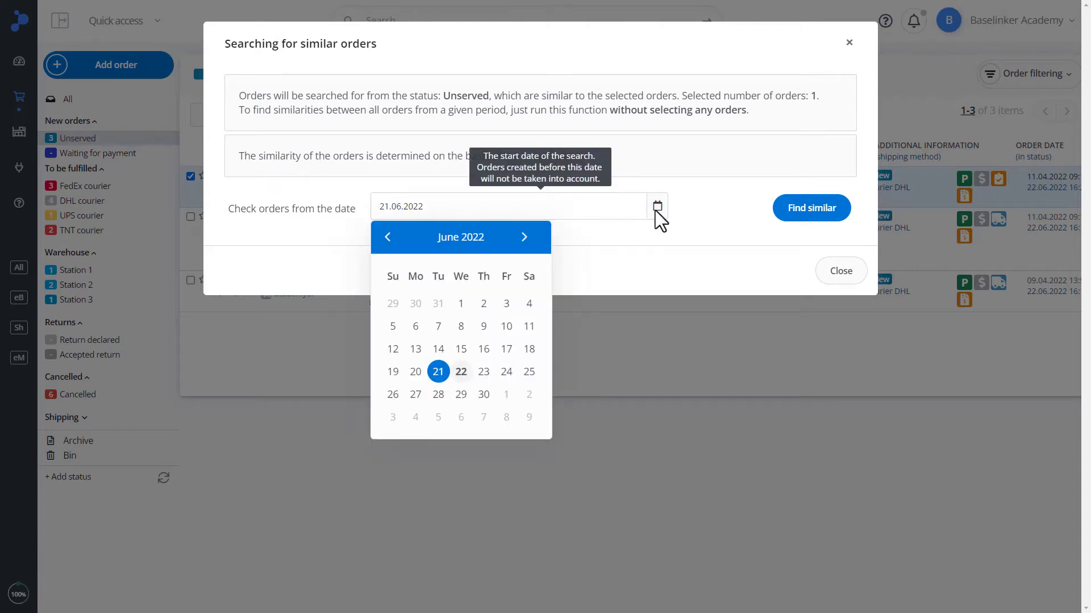
pyautogui.click(479, 237)
pyautogui.click(480, 278)
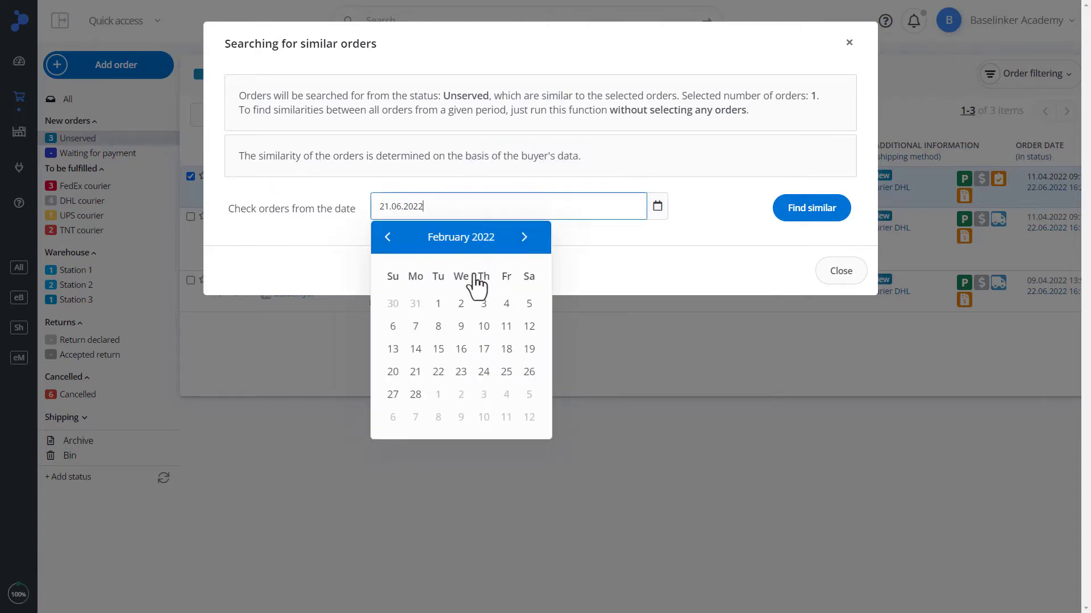
pyautogui.click(438, 304)
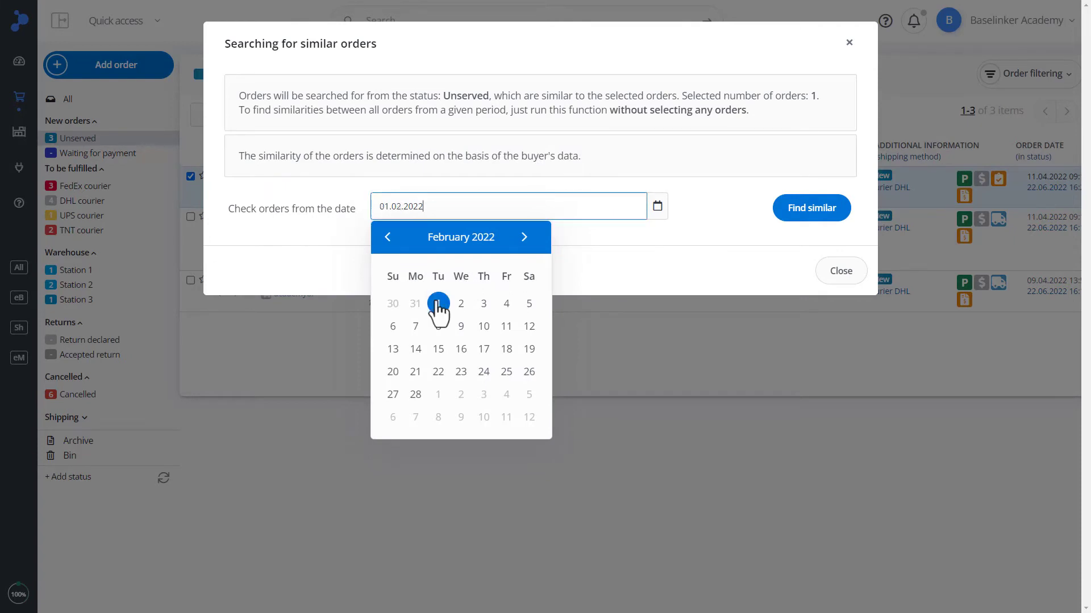
pyautogui.click(702, 242)
pyautogui.click(801, 211)
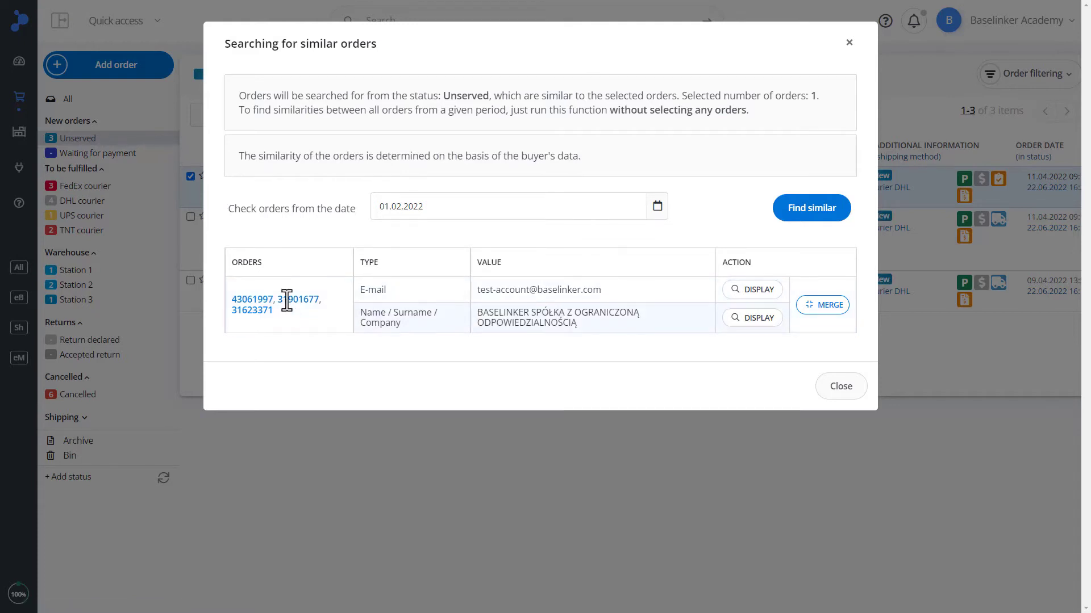
# Display the orders matching the buyer's name and review the applied filter values
pyautogui.click(751, 315)
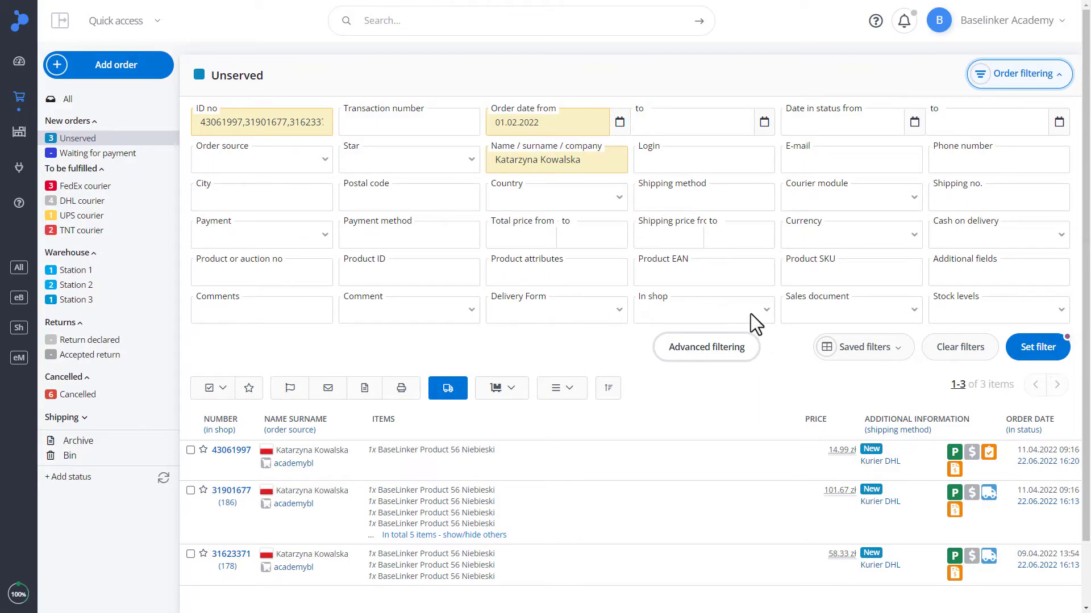
pyautogui.moveTo(605, 163); pyautogui.dragTo(490, 166)
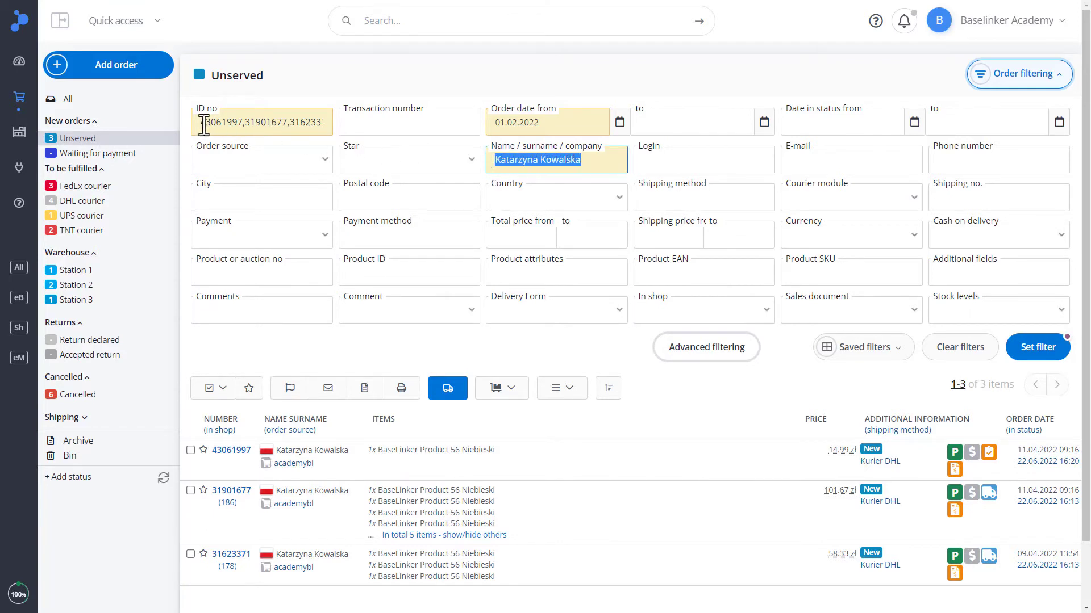
pyautogui.moveTo(200, 121); pyautogui.dragTo(343, 125)
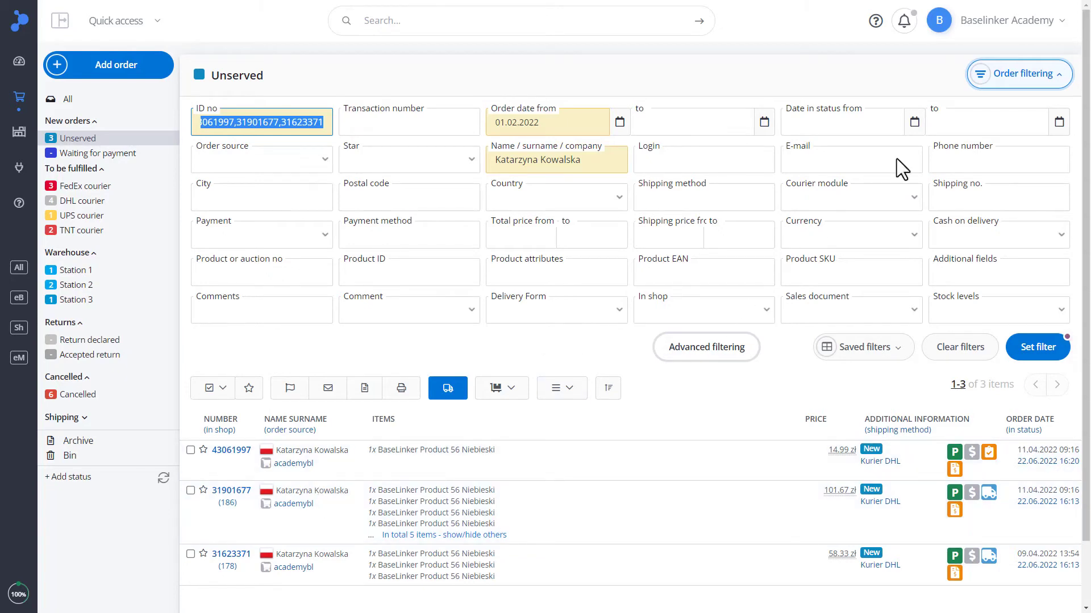
# Drop the buyer name condition and clear all order filters
pyautogui.click(981, 81)
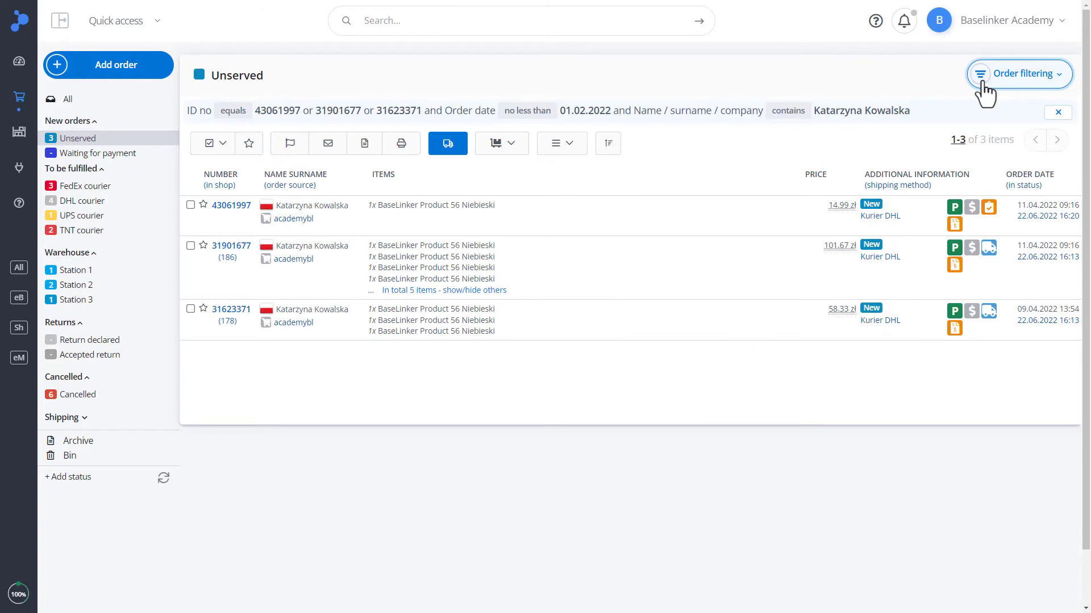
pyautogui.click(129, 138)
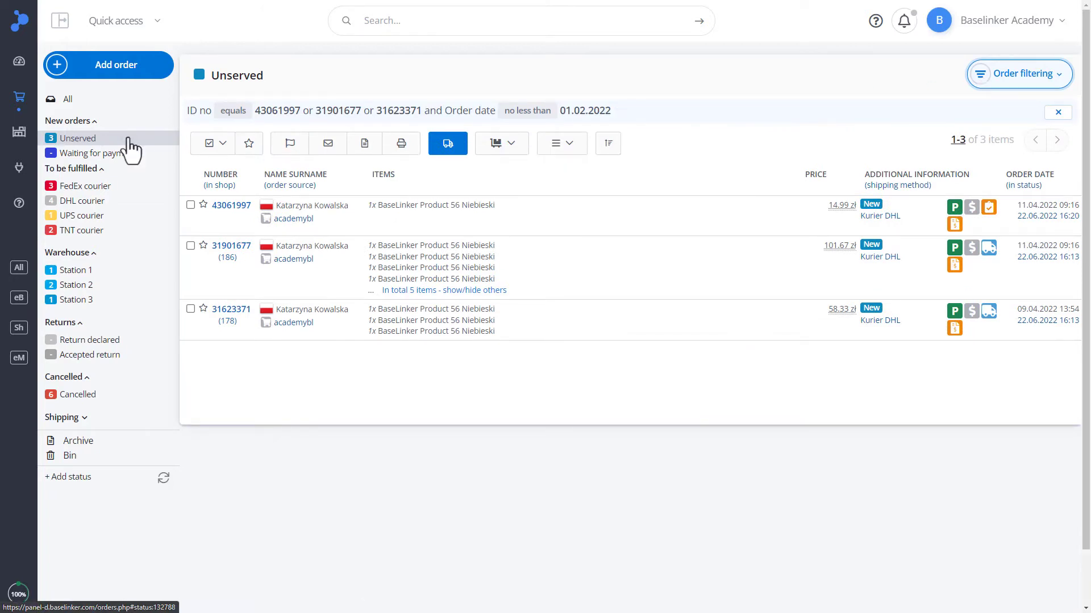
pyautogui.click(646, 114)
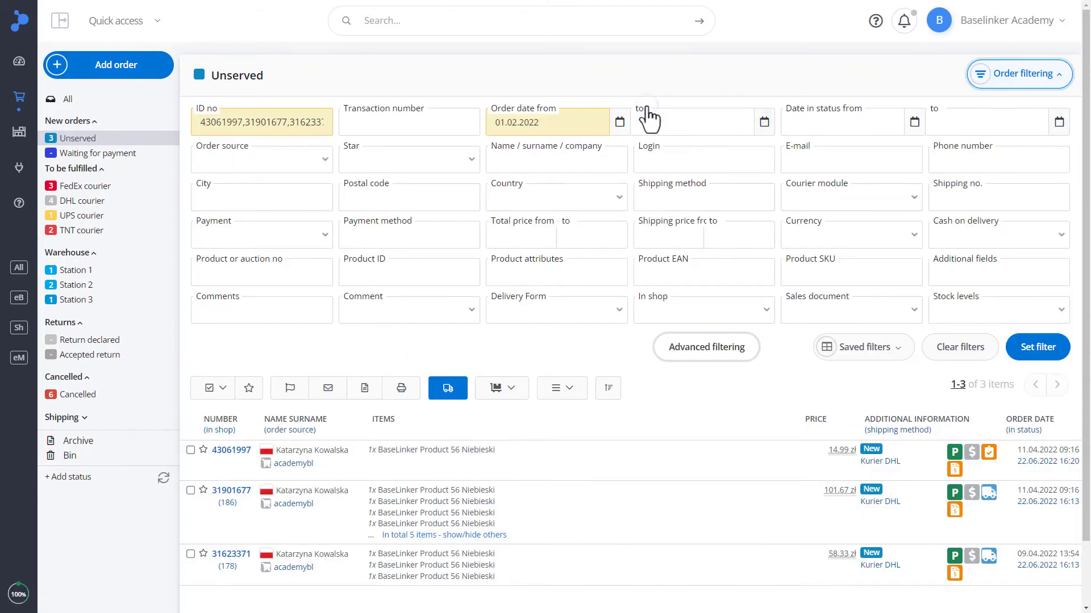
pyautogui.click(944, 349)
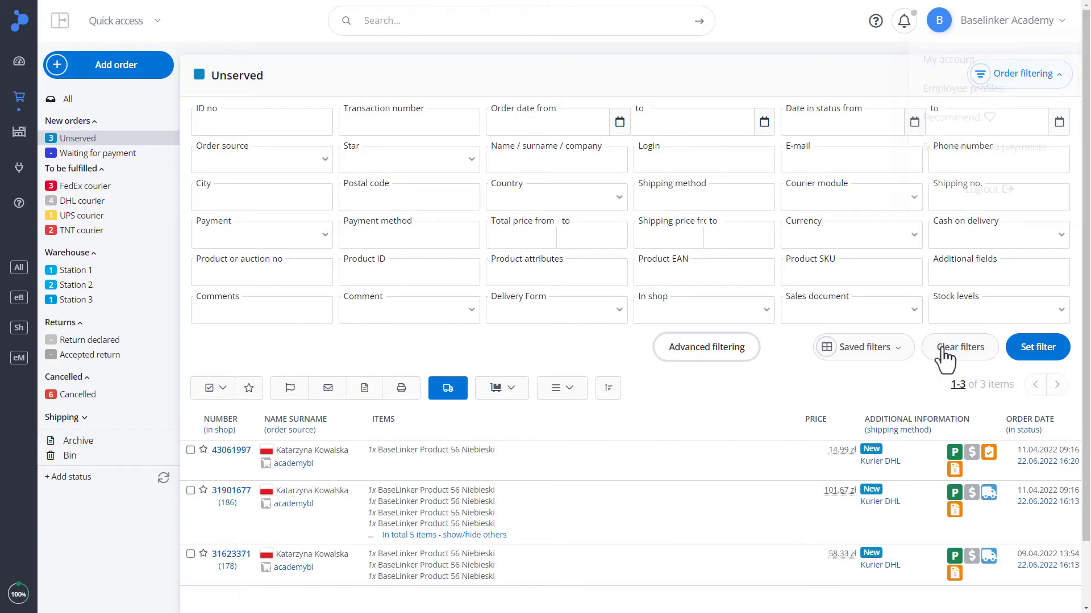
pyautogui.click(993, 82)
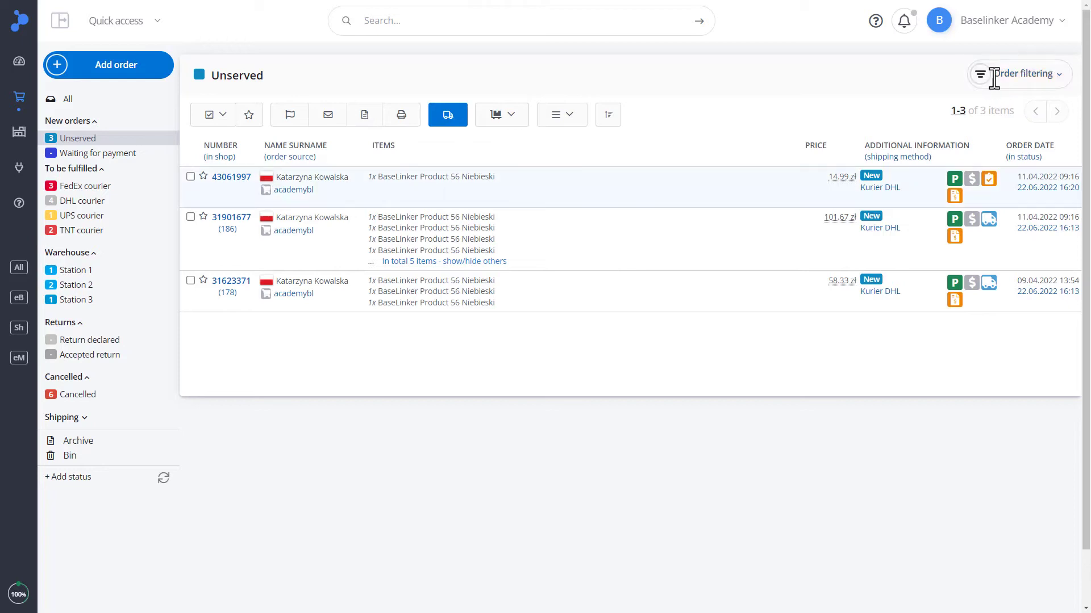
# With orders 43061997 and 31901677 selected, browse the personal events without running any
pyautogui.click(190, 177)
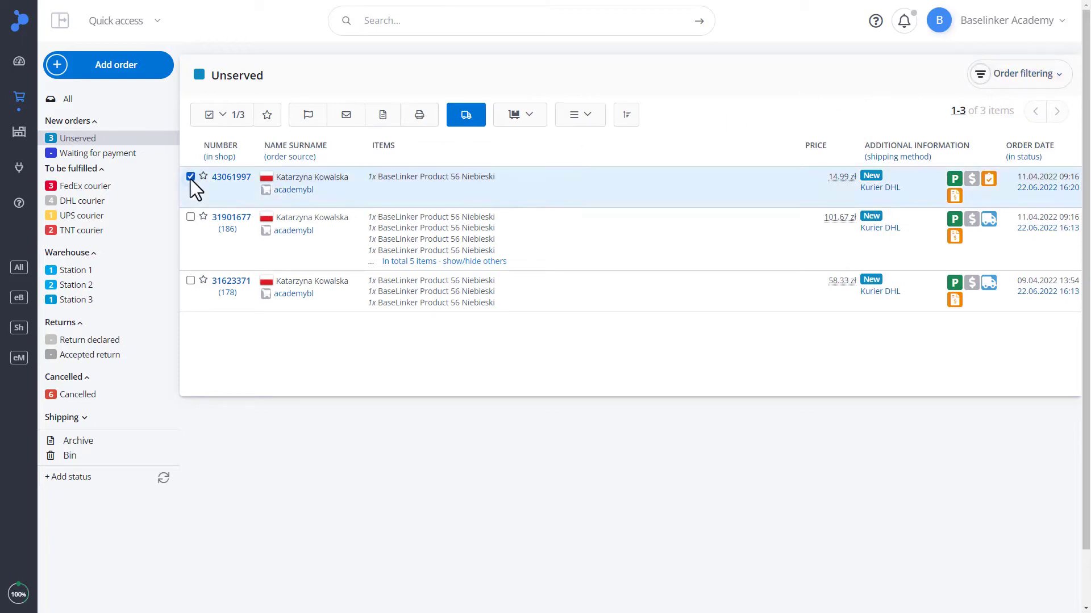
pyautogui.click(190, 217)
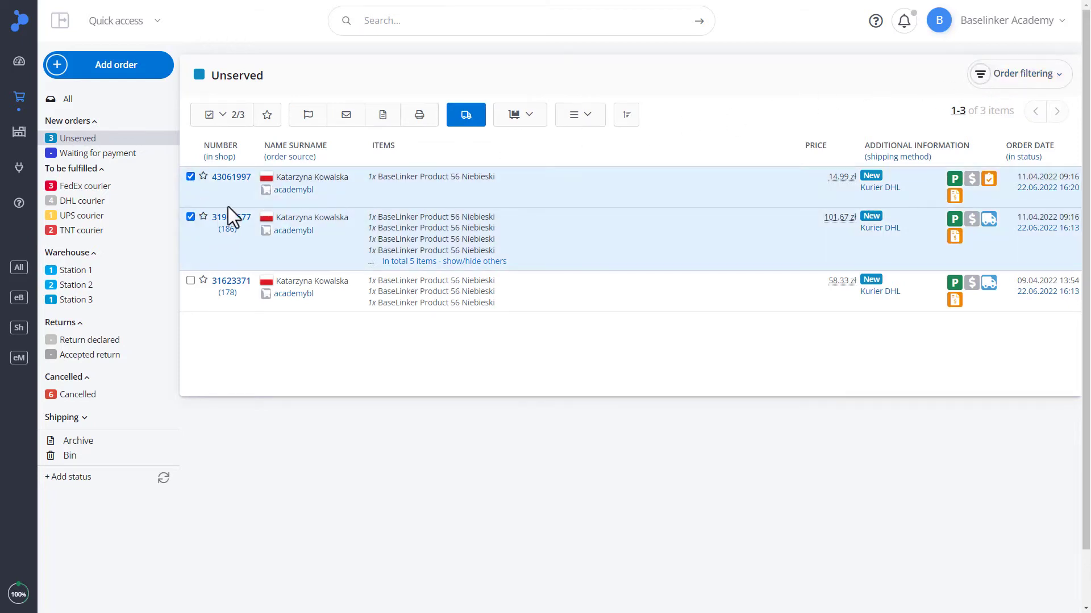
pyautogui.click(562, 122)
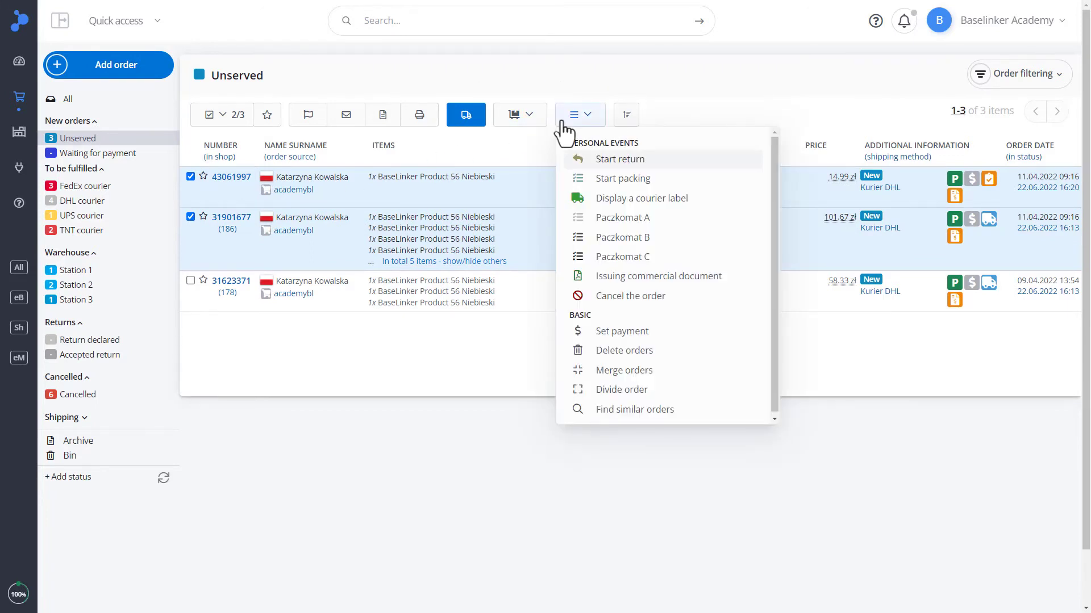
pyautogui.press('Down')
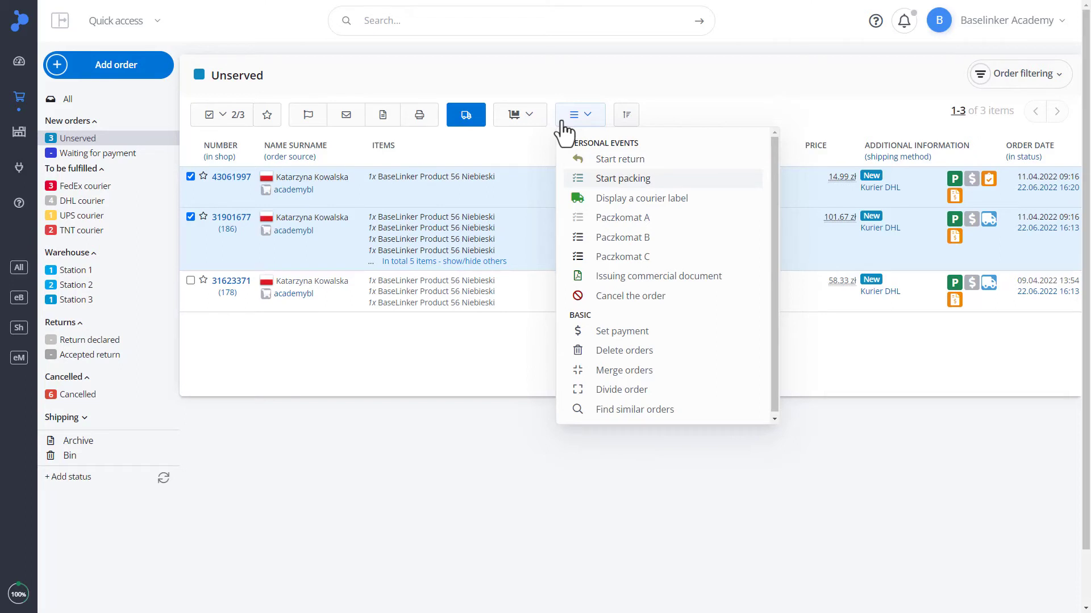
pyautogui.press('Down')
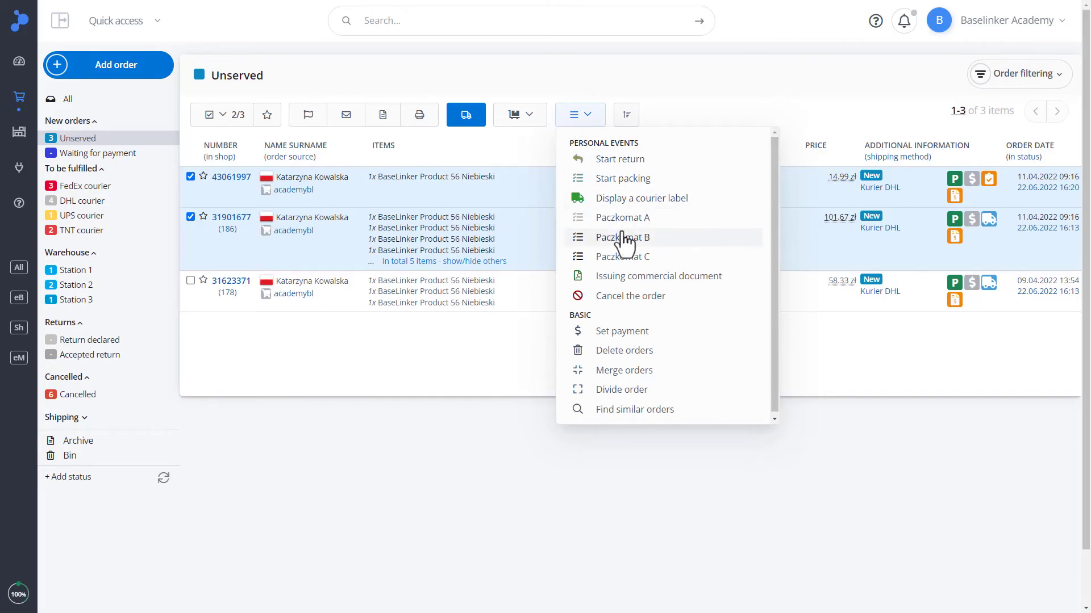
pyautogui.press('Down')
pyautogui.press('Down')
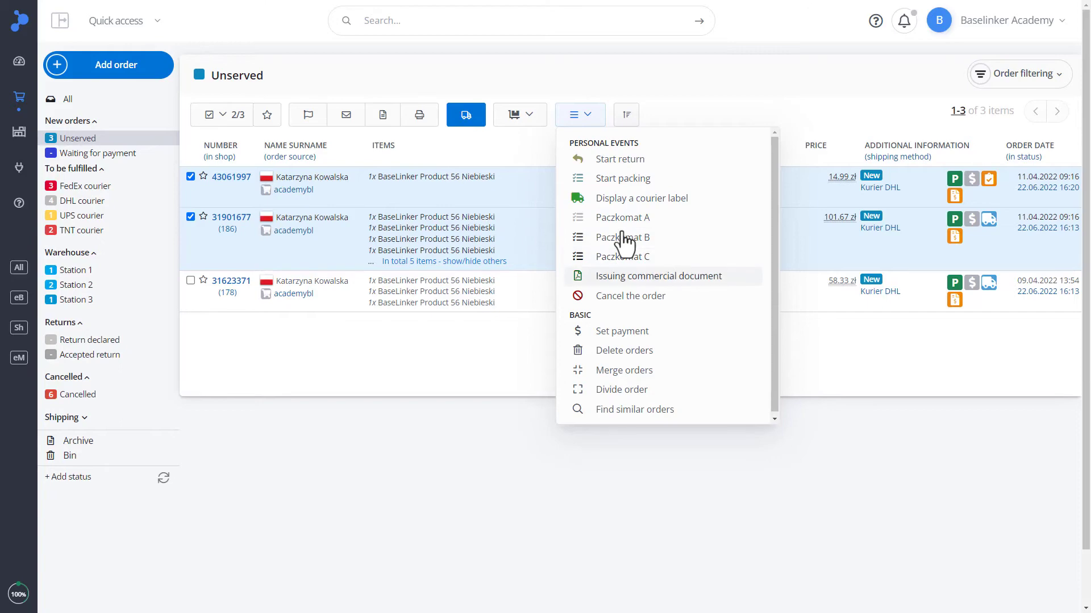
pyautogui.press('Down')
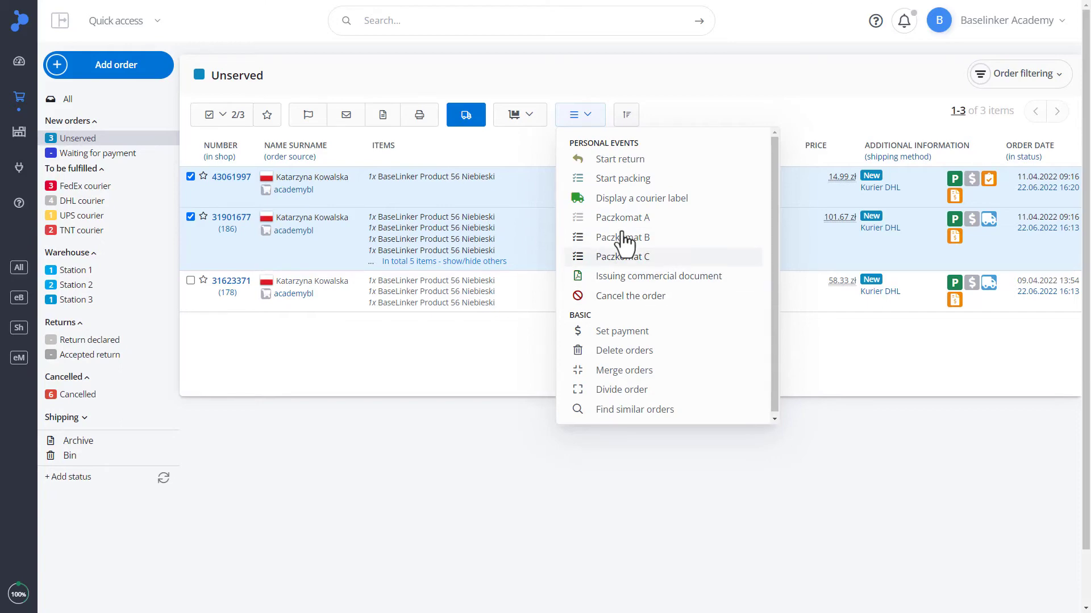
pyautogui.click(596, 126)
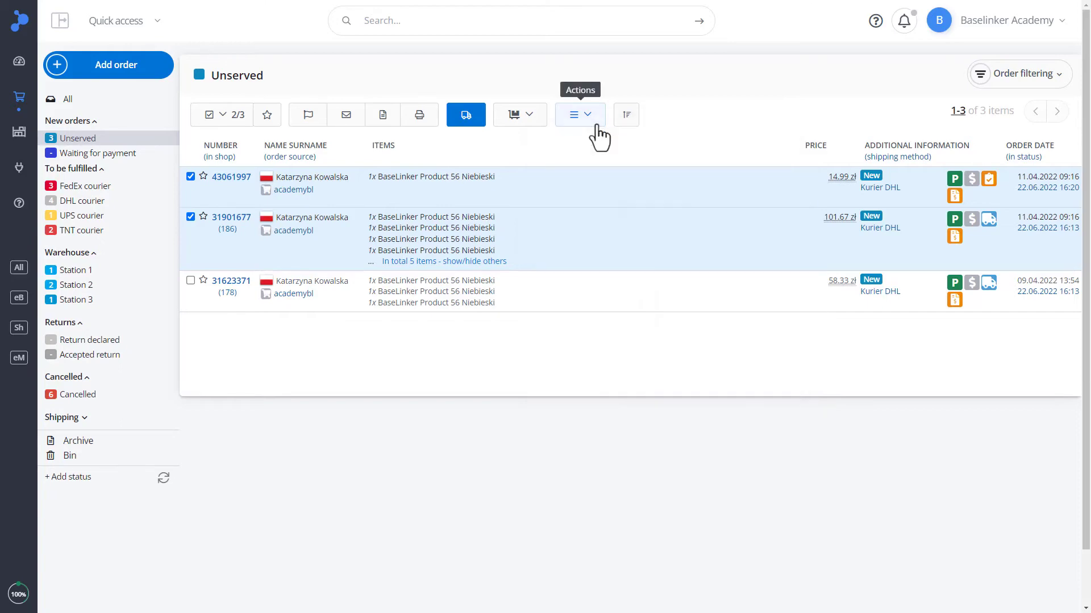
# Run the Cancel the order event on order 43061997 alone
pyautogui.click(190, 217)
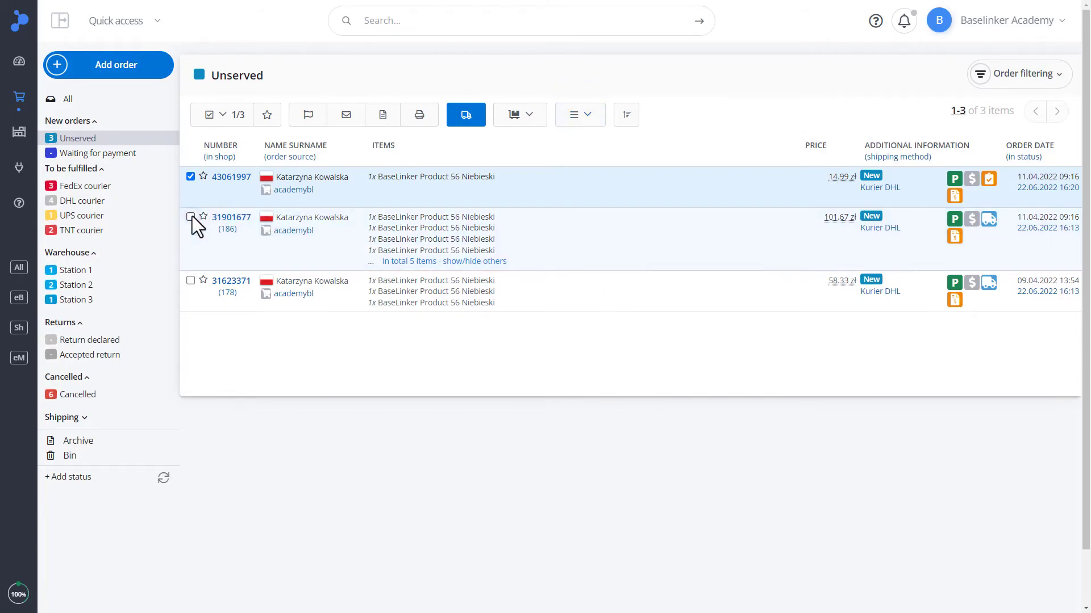
pyautogui.click(572, 116)
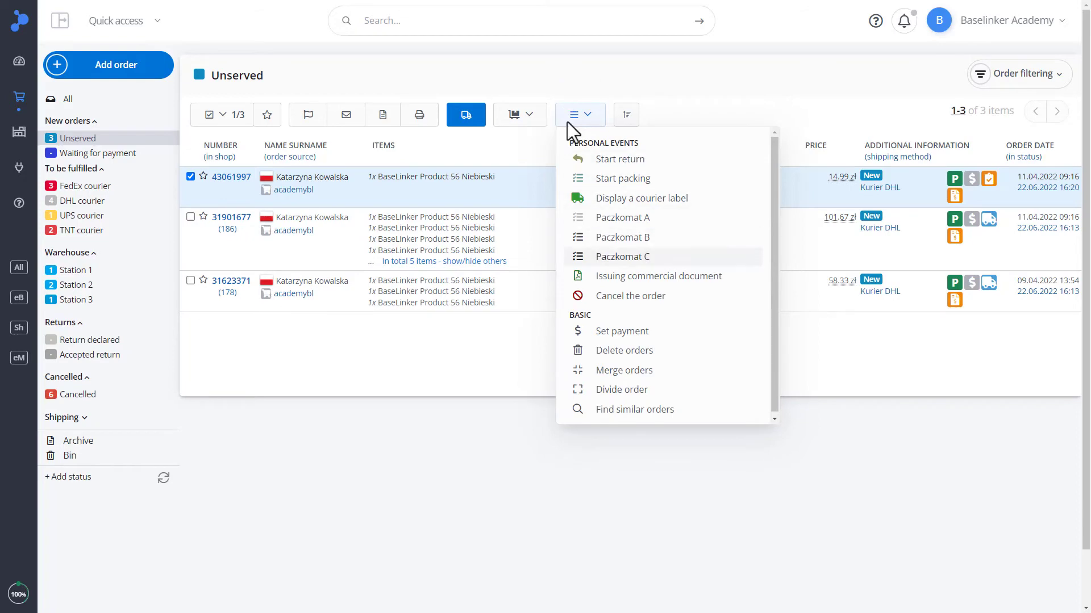
pyautogui.click(614, 298)
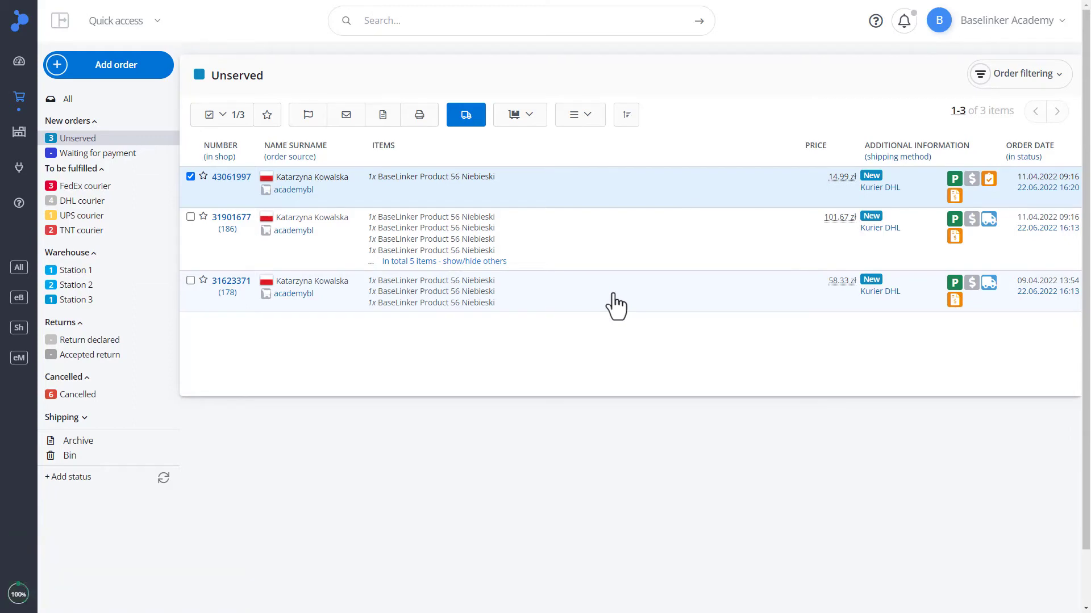
# Open order 43061997 and check its automatic actions history for the Cancelled status and e-mail
pyautogui.click(243, 178)
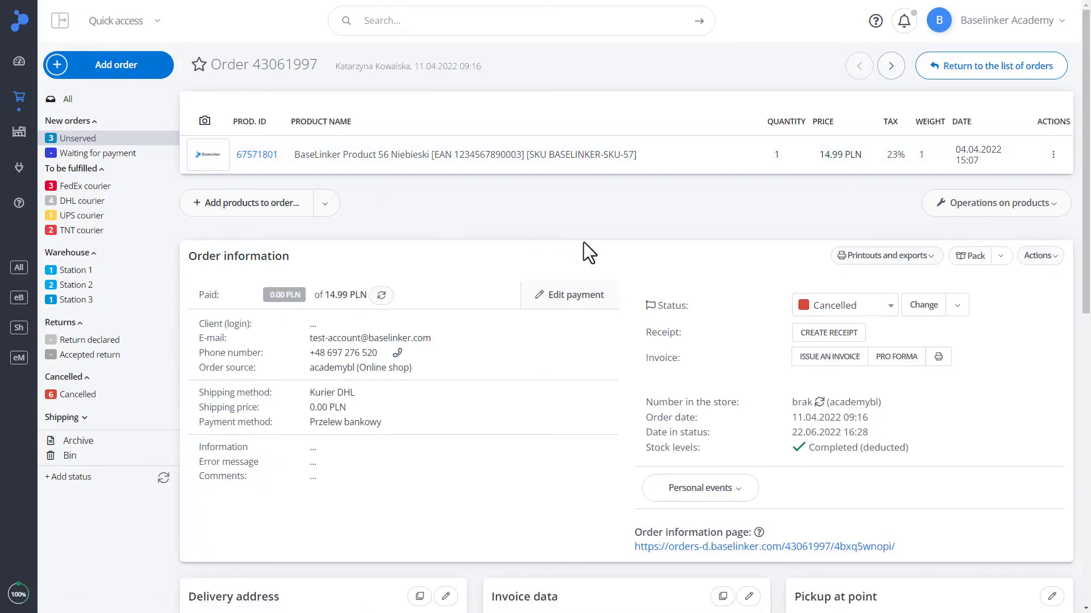
pyautogui.scroll(-5, 584, 243)
pyautogui.scroll(-5, 584, 242)
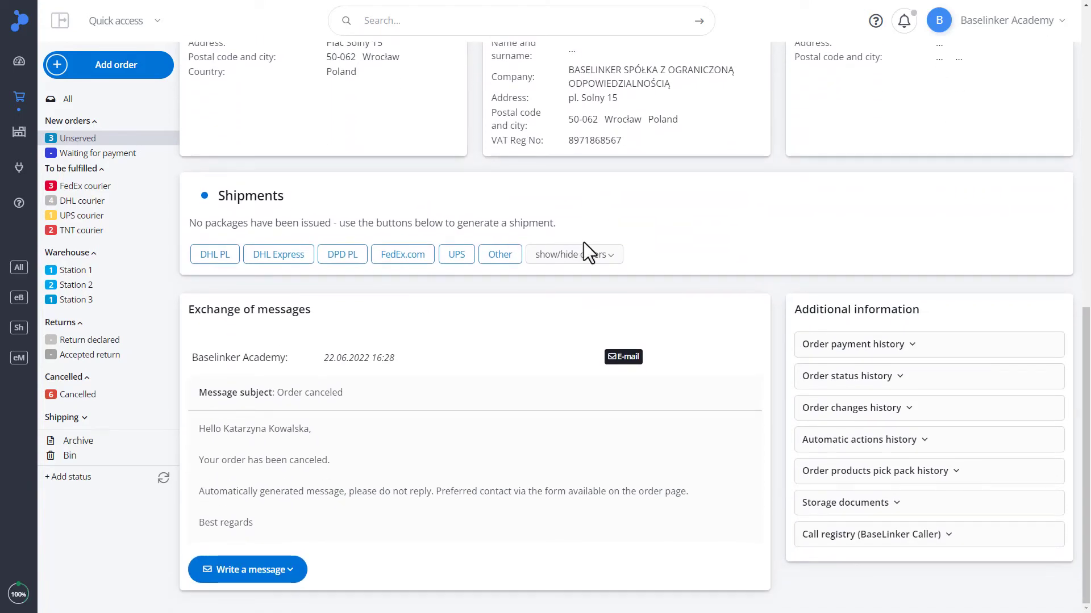
pyautogui.click(812, 442)
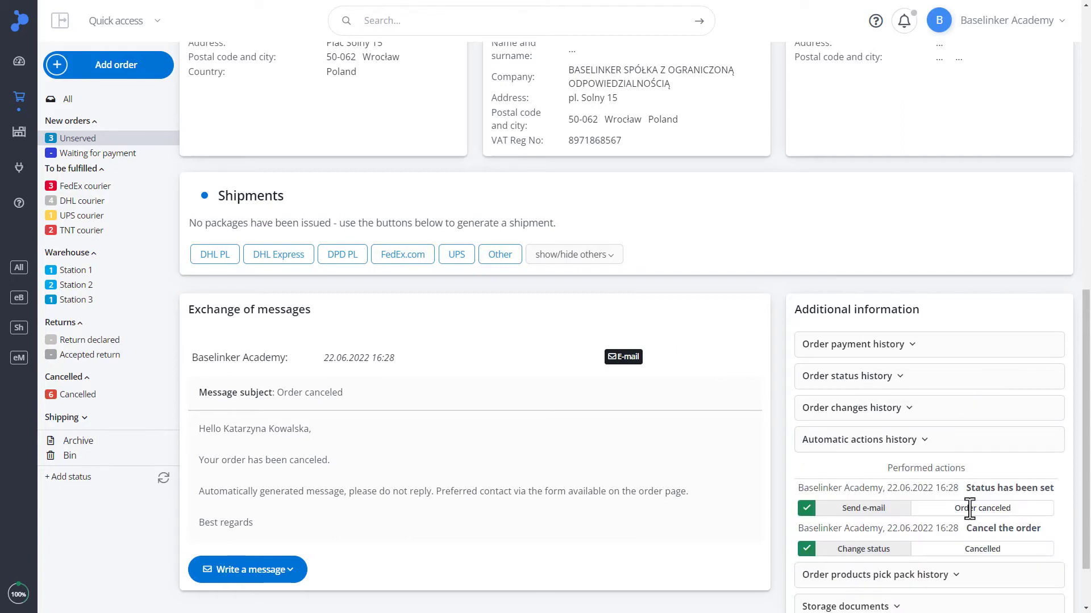
pyautogui.scroll(5, 968, 508)
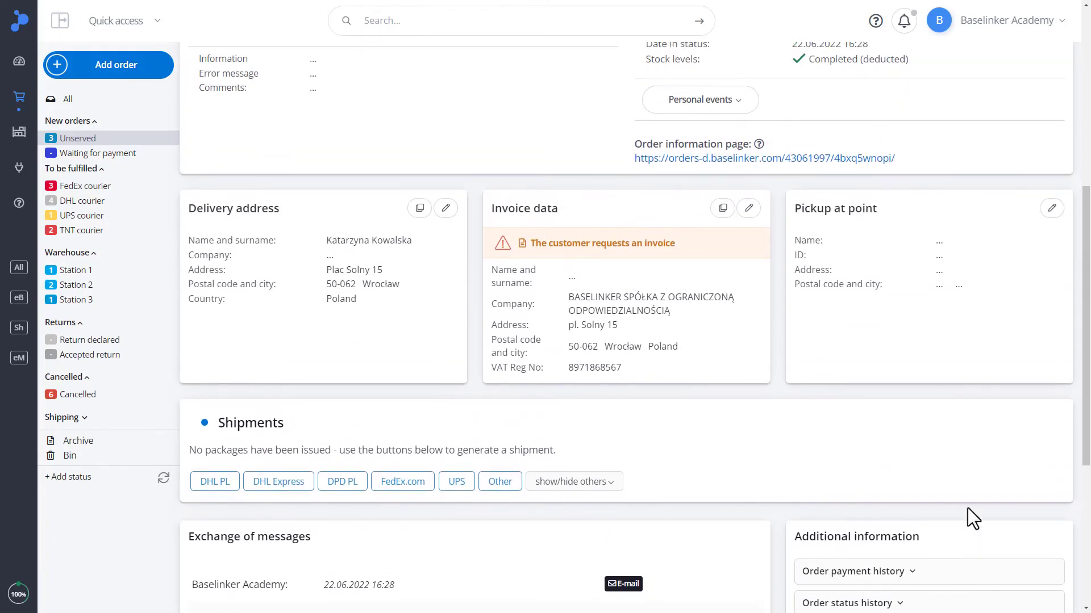
pyautogui.scroll(2, 966, 508)
pyautogui.scroll(4, 966, 508)
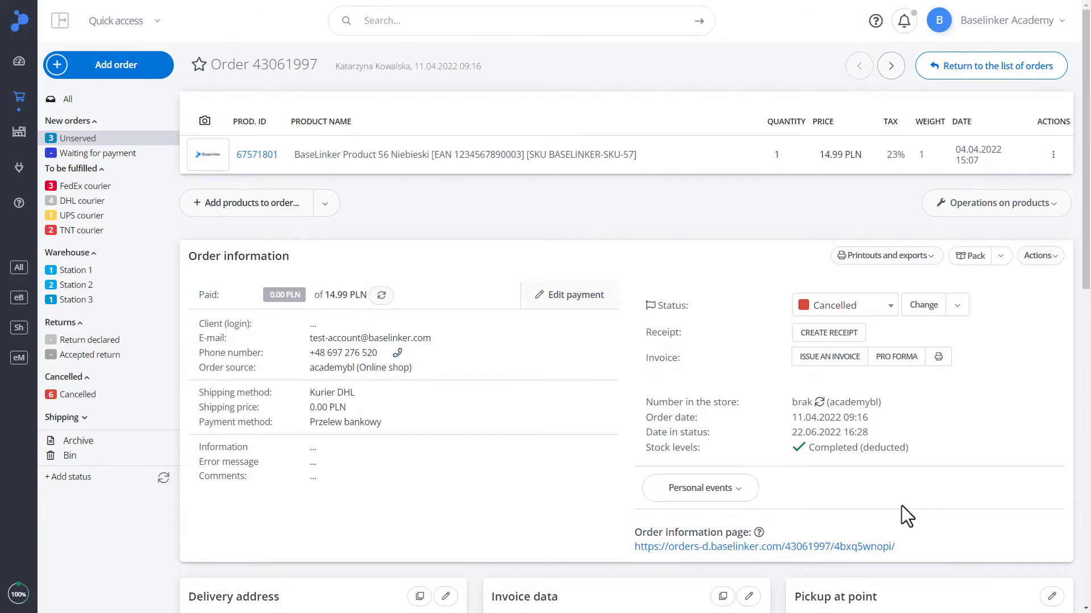
# Refresh the order counters and show the Cancelled orders list
pyautogui.click(163, 478)
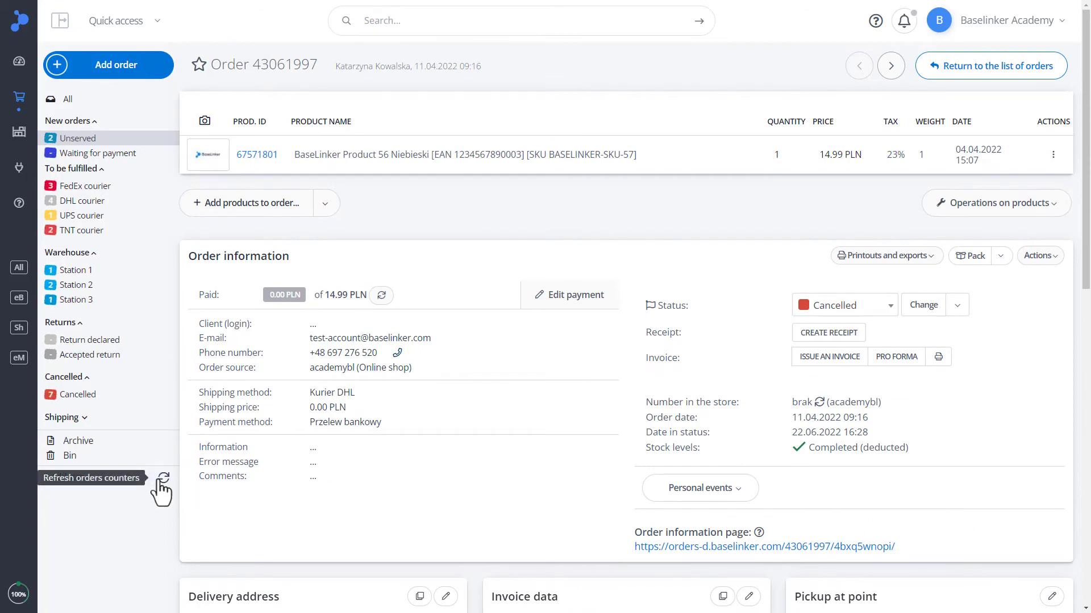
pyautogui.click(112, 142)
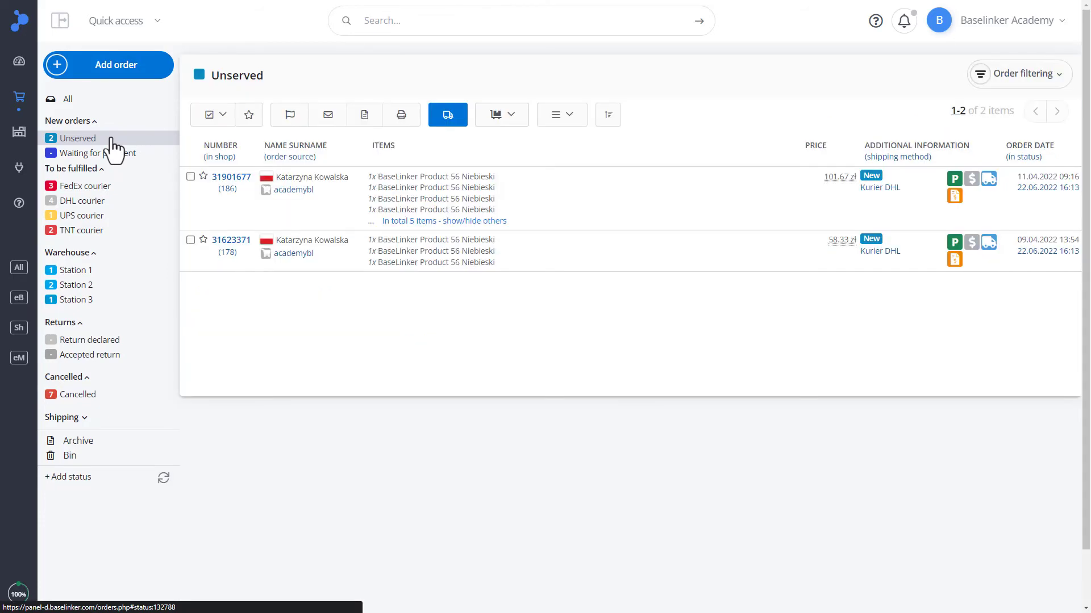
pyautogui.click(77, 396)
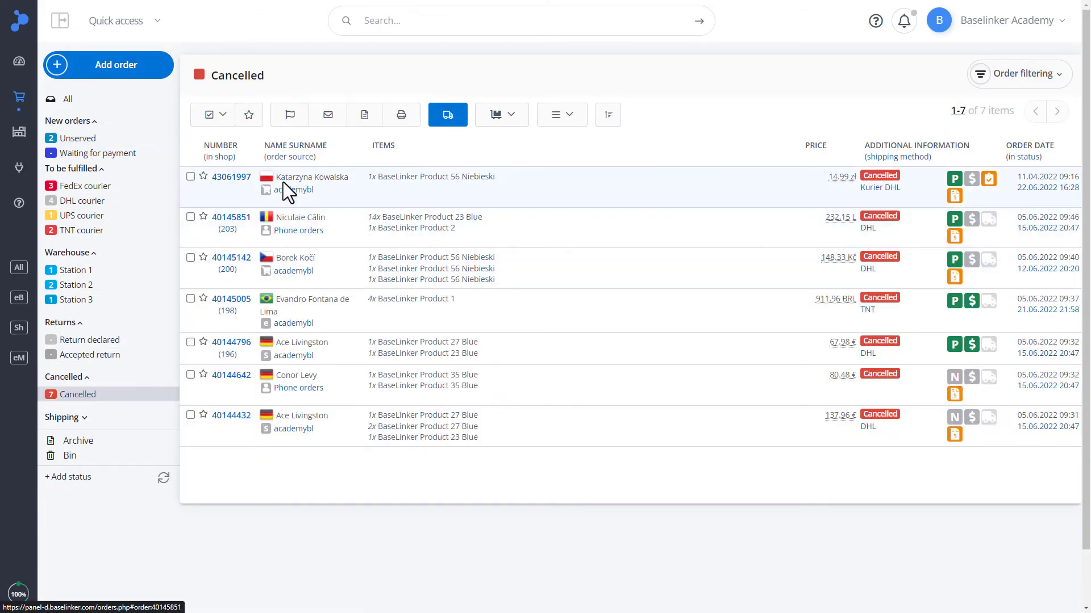
# Open cancelled order 43061997 and check its Exchange of messages section
pyautogui.click(232, 177)
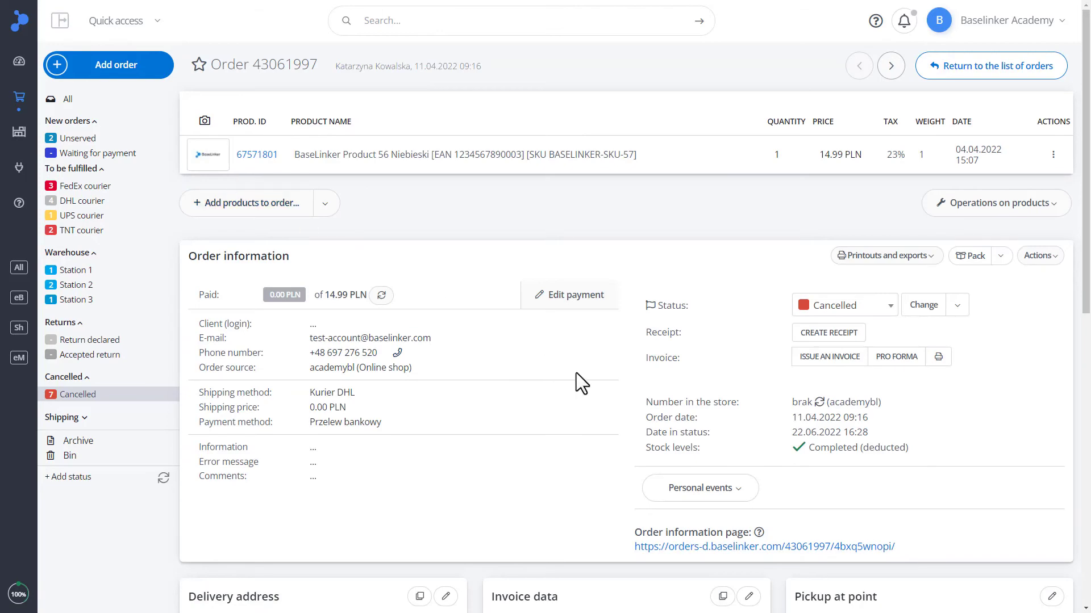
pyautogui.scroll(-4, 588, 379)
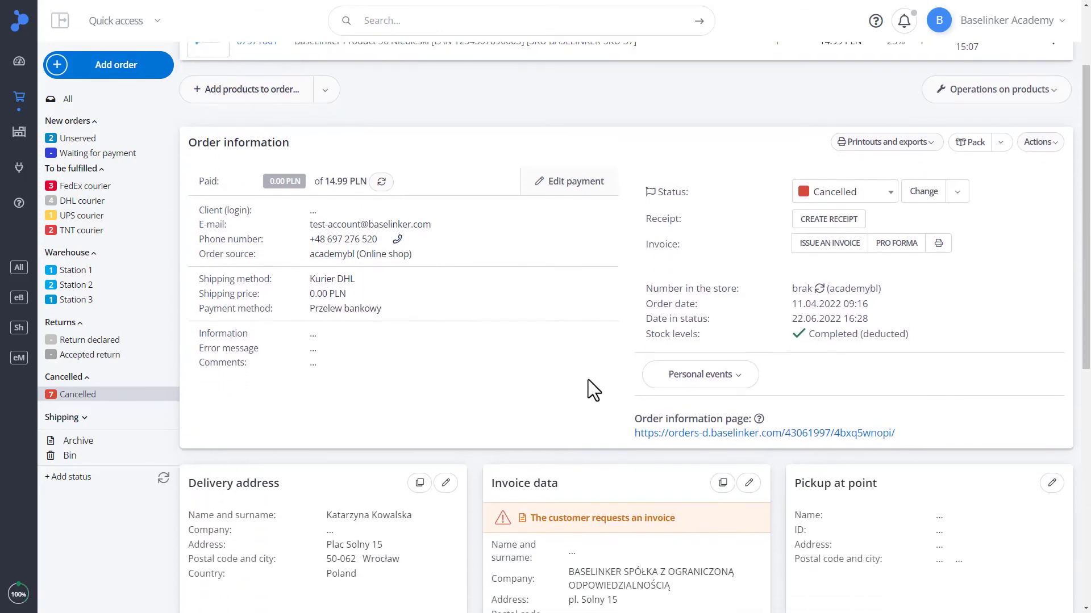
pyautogui.scroll(-6, 588, 379)
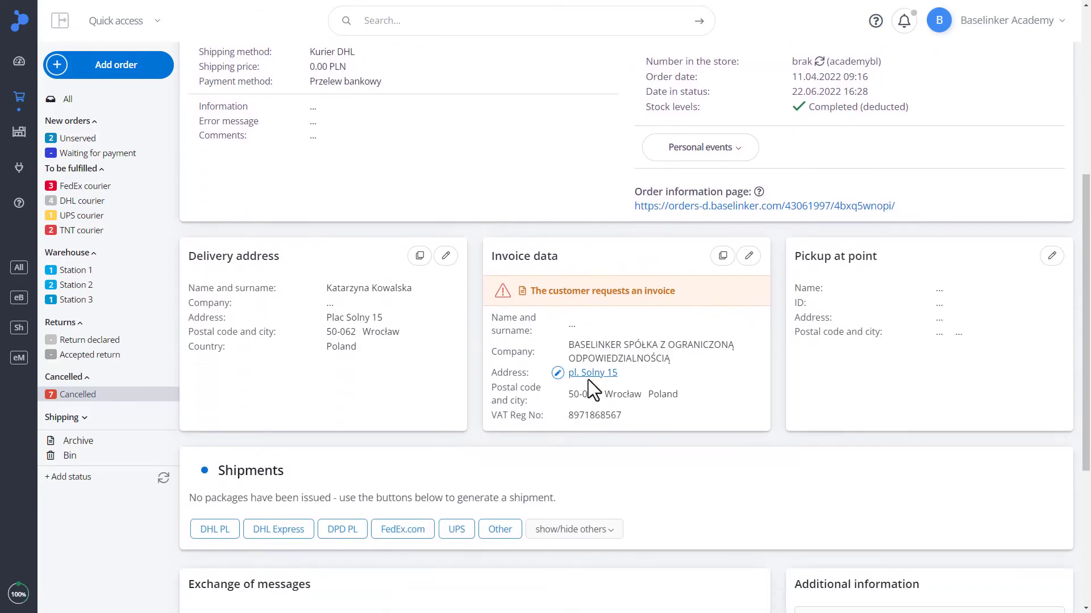
pyautogui.scroll(-1, 590, 392)
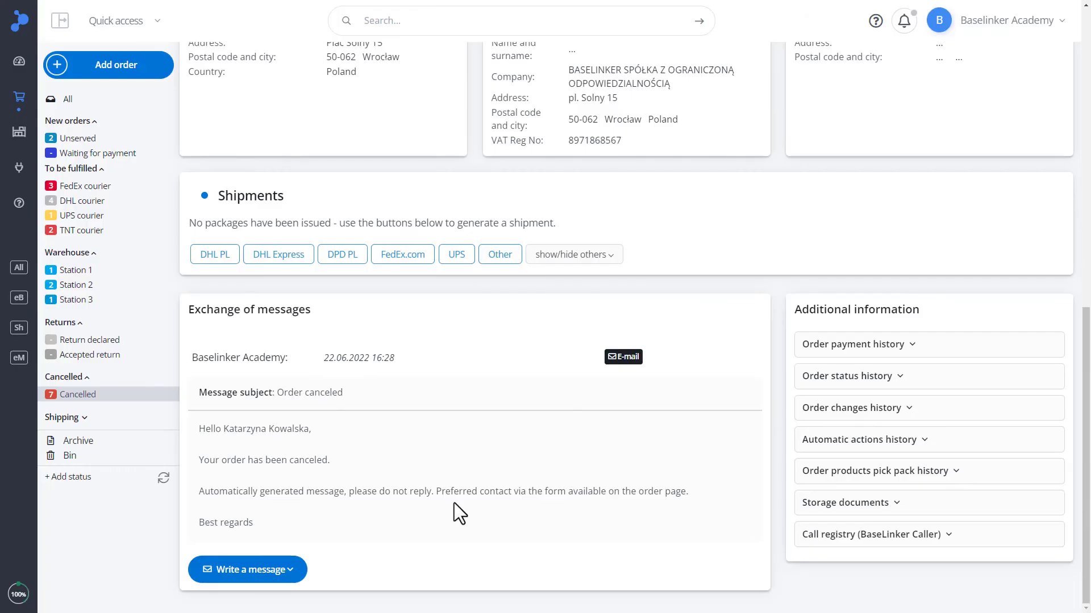
pyautogui.scroll(9, 455, 503)
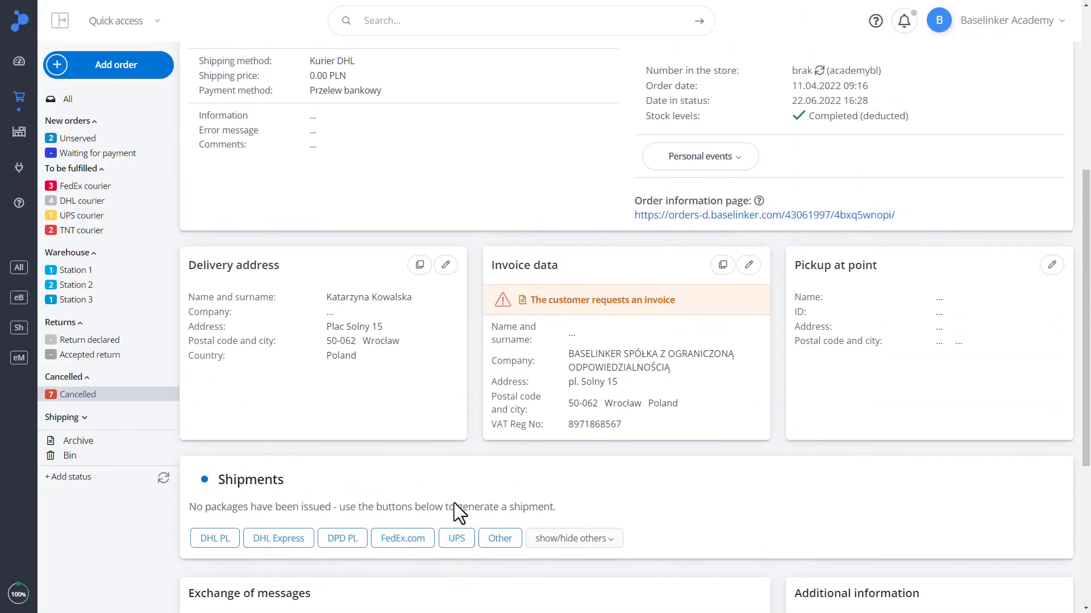
pyautogui.scroll(2, 455, 503)
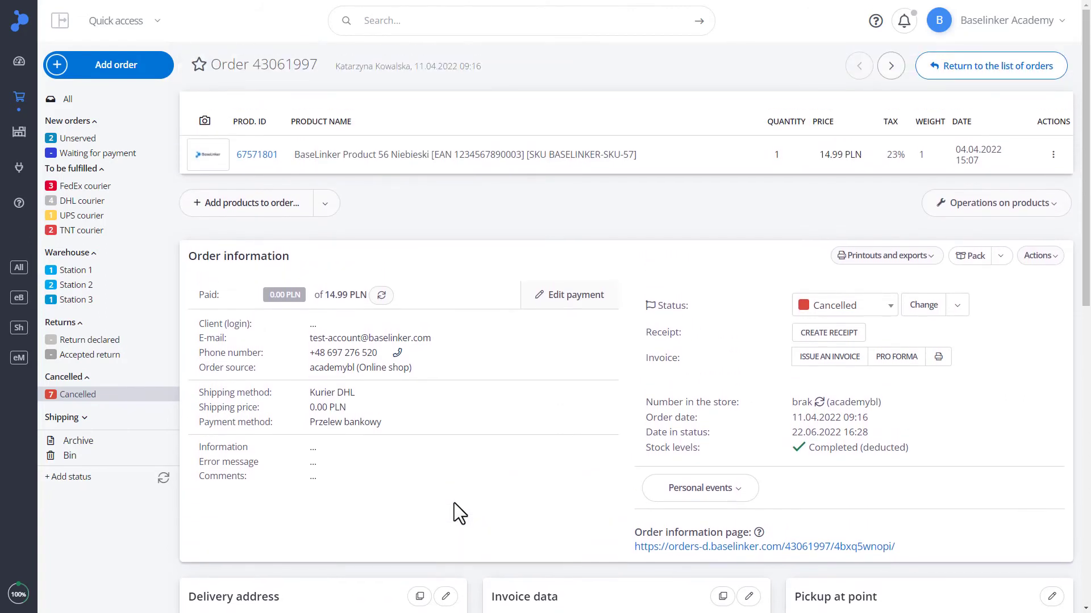
# Run the Issuing commercial document personal event on order 31901677 from the Unserved list
pyautogui.click(114, 140)
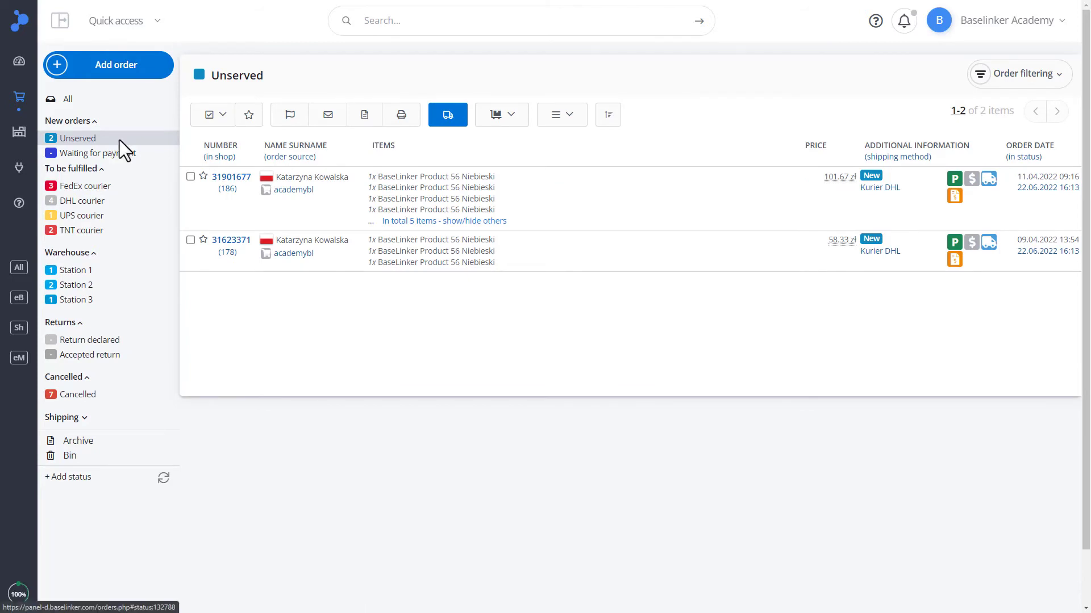
pyautogui.click(193, 175)
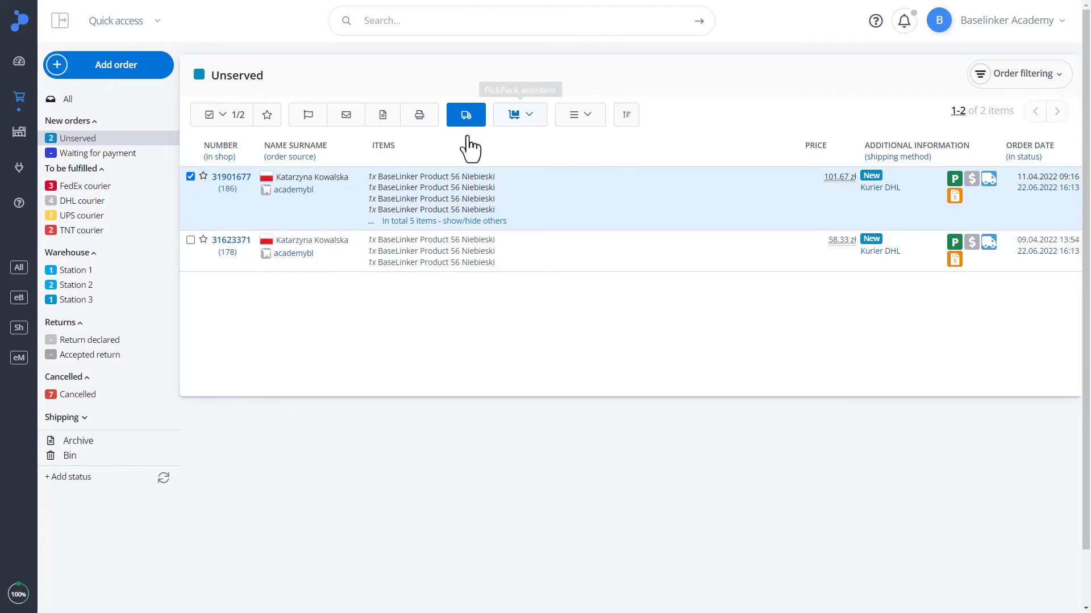
pyautogui.click(564, 122)
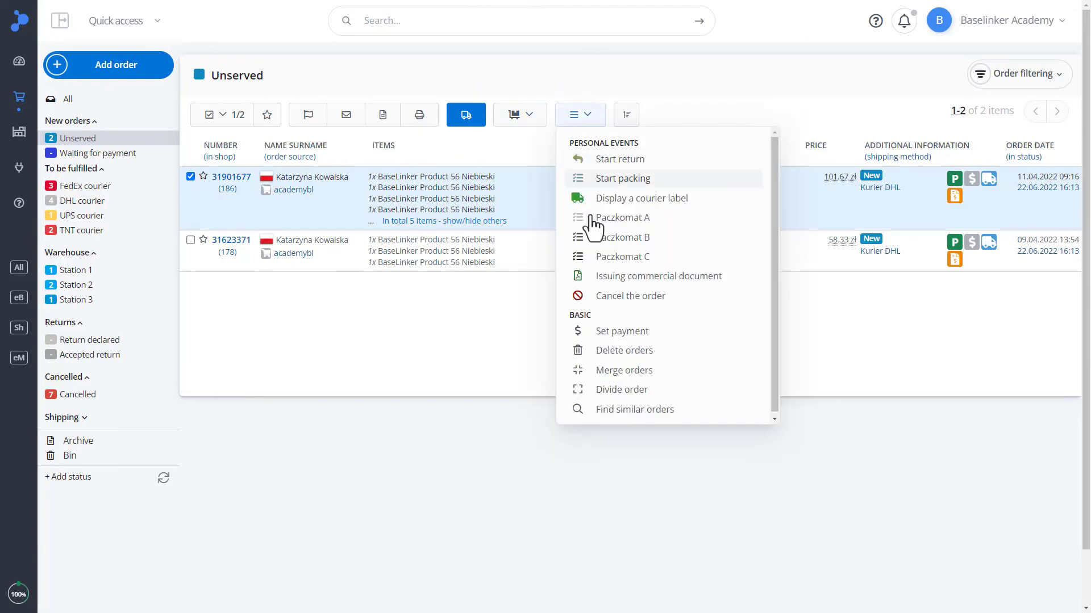
pyautogui.click(610, 282)
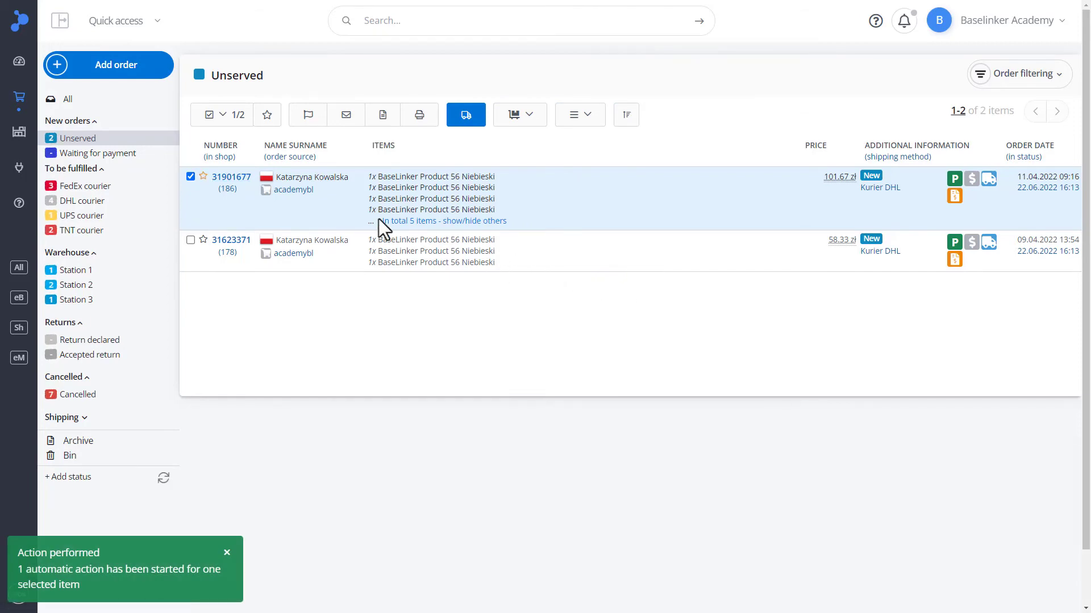
# Open order 31901677 and expand its Automatic actions history showing the issued invoice and emailed document
pyautogui.click(232, 178)
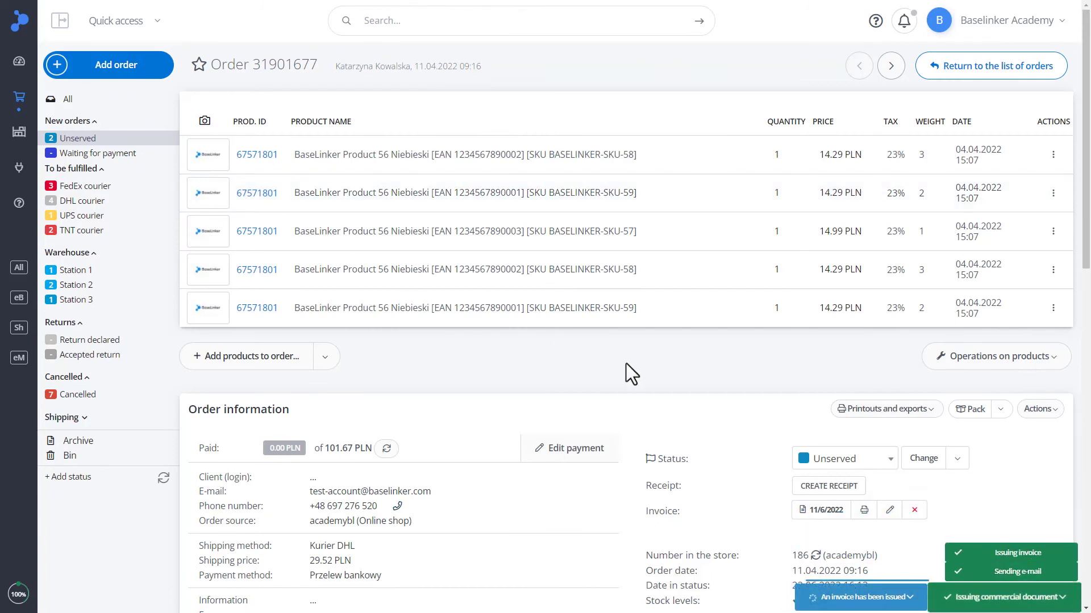
pyautogui.scroll(-2, 663, 380)
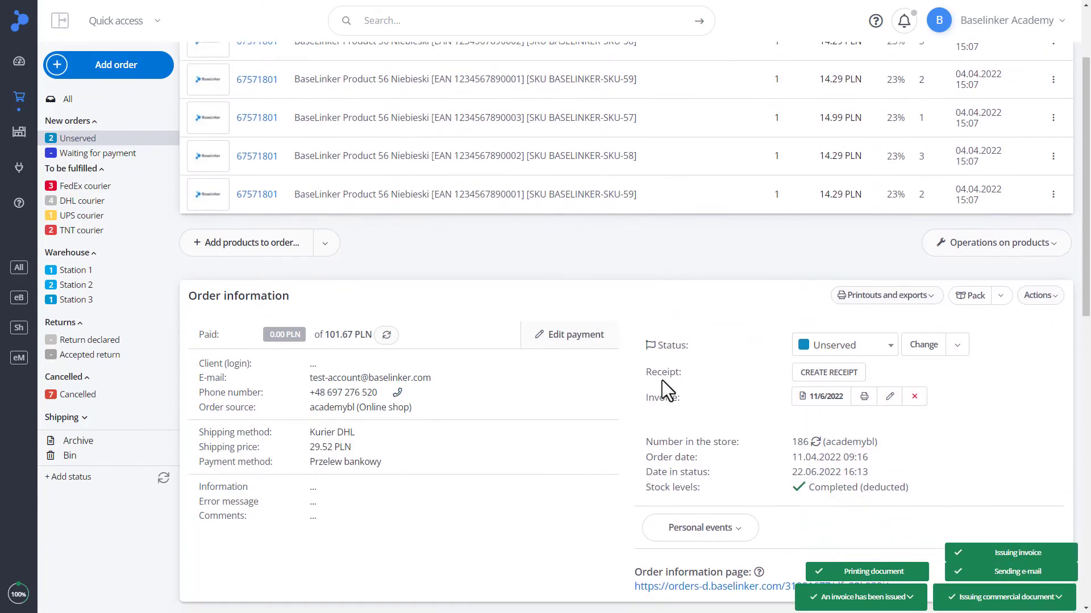
pyautogui.scroll(-1, 663, 380)
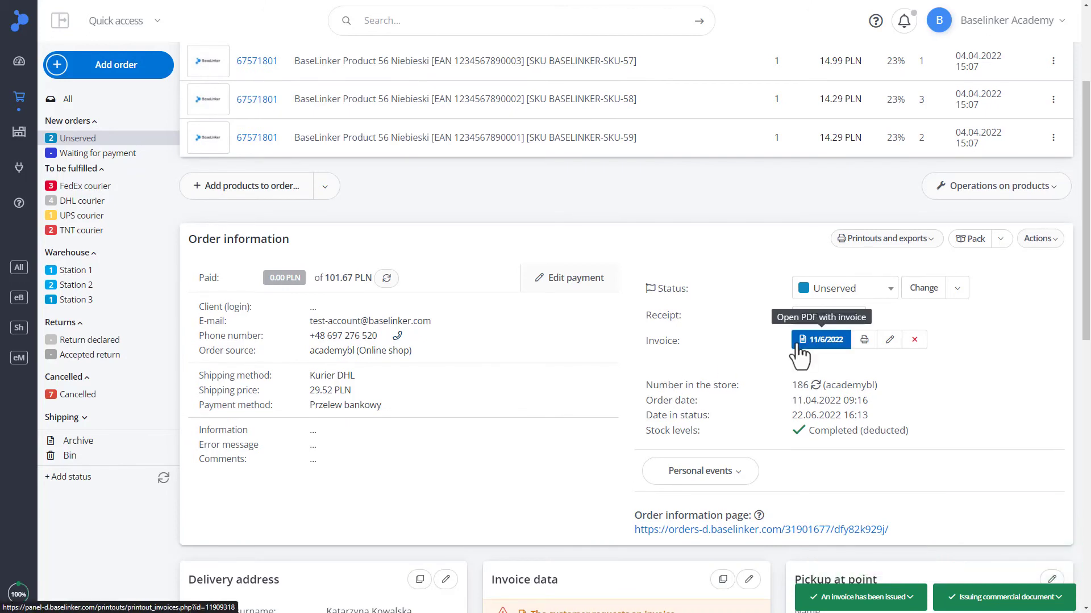
pyautogui.scroll(-6, 798, 355)
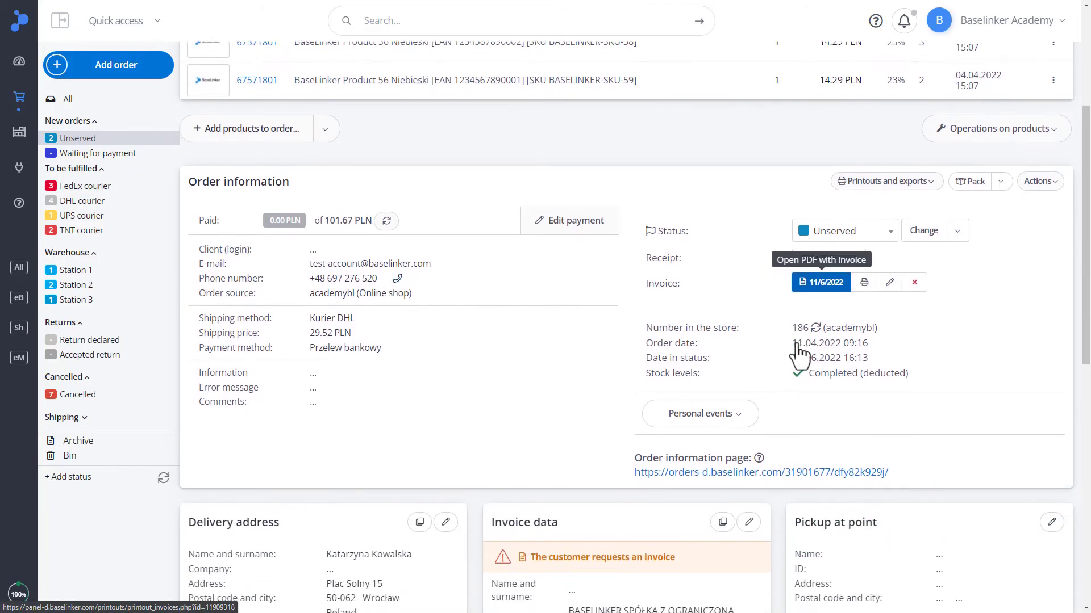
pyautogui.scroll(-5, 798, 355)
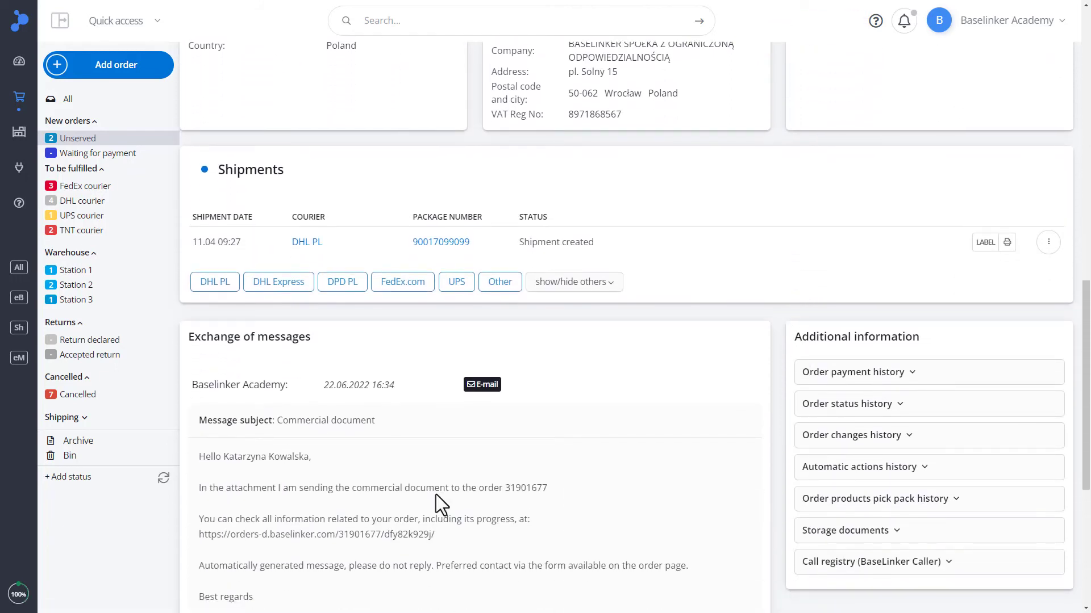
pyautogui.click(960, 463)
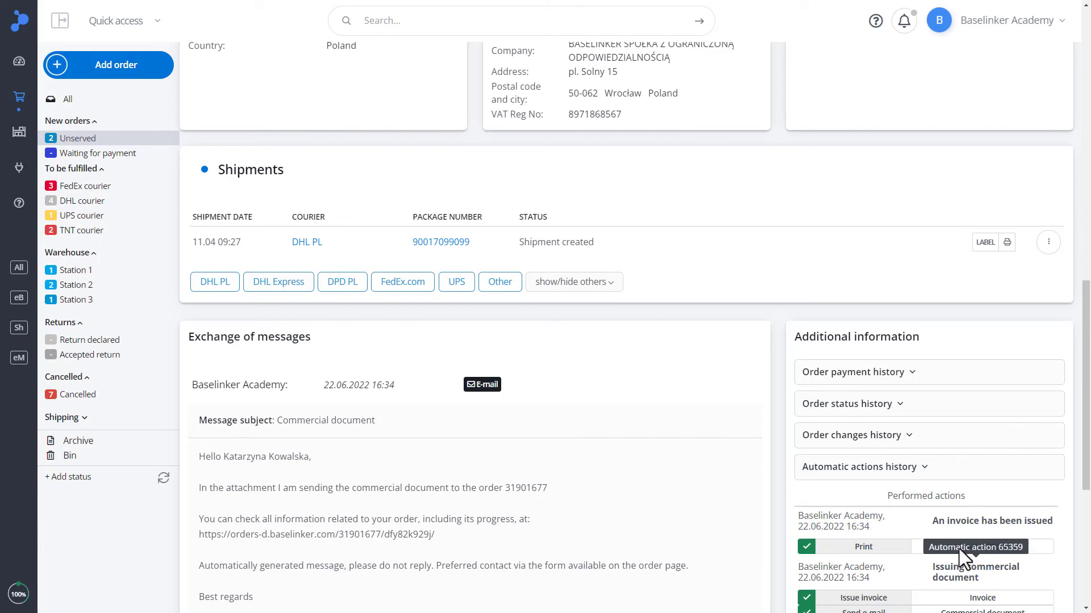
pyautogui.moveTo(1086, 491); pyautogui.dragTo(1086, 495)
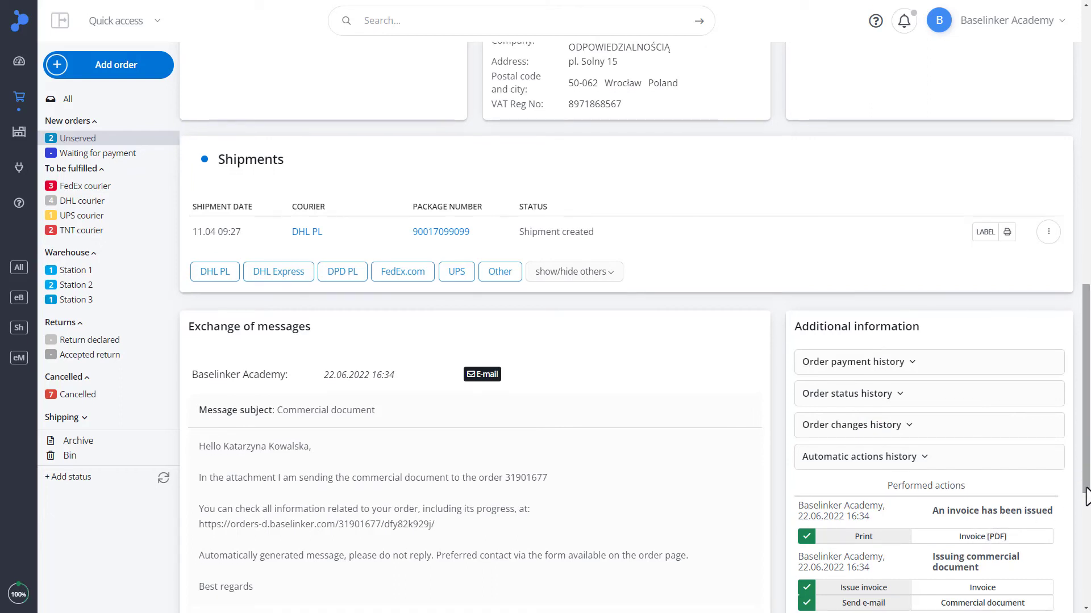
# In Gmail, preview the Faktura.pdf invoice attached to the Commercial document email, then close it
pyautogui.hotkey('alt', 'Tab')
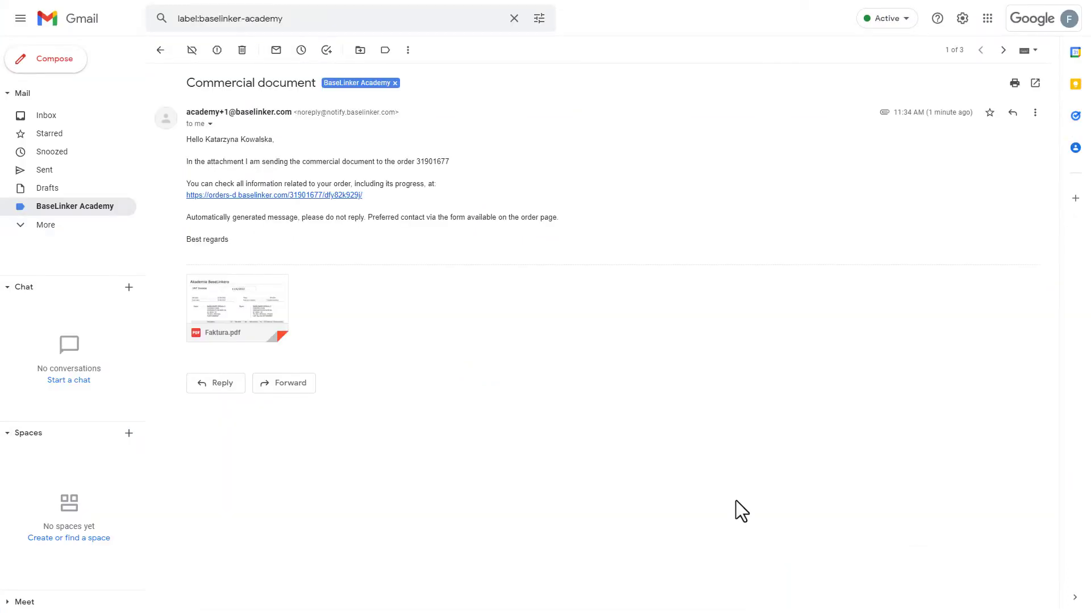
pyautogui.moveTo(237, 307)
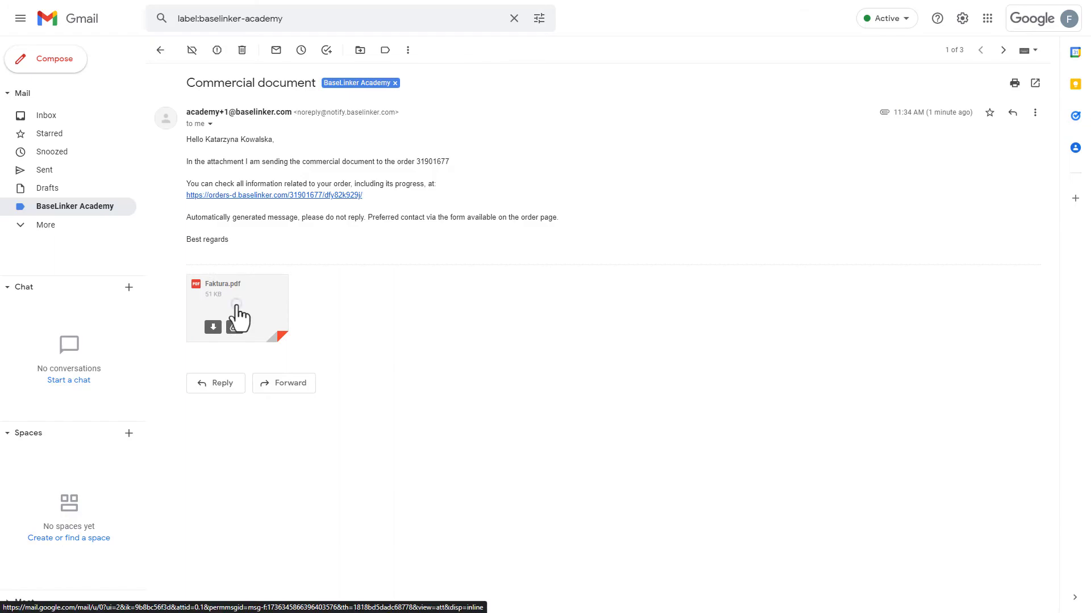
pyautogui.click(237, 309)
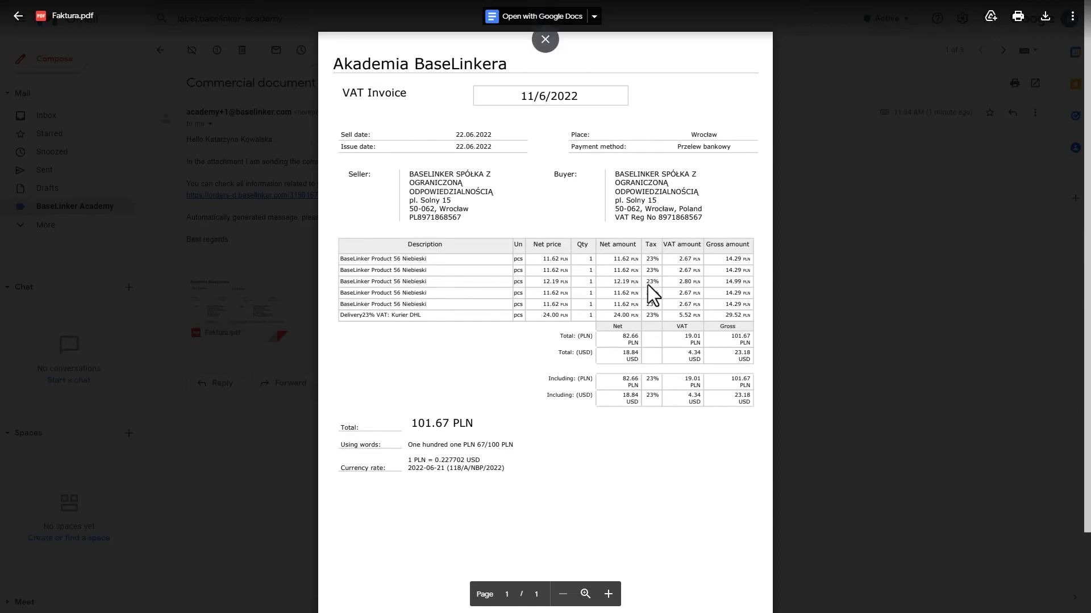
pyautogui.click(19, 15)
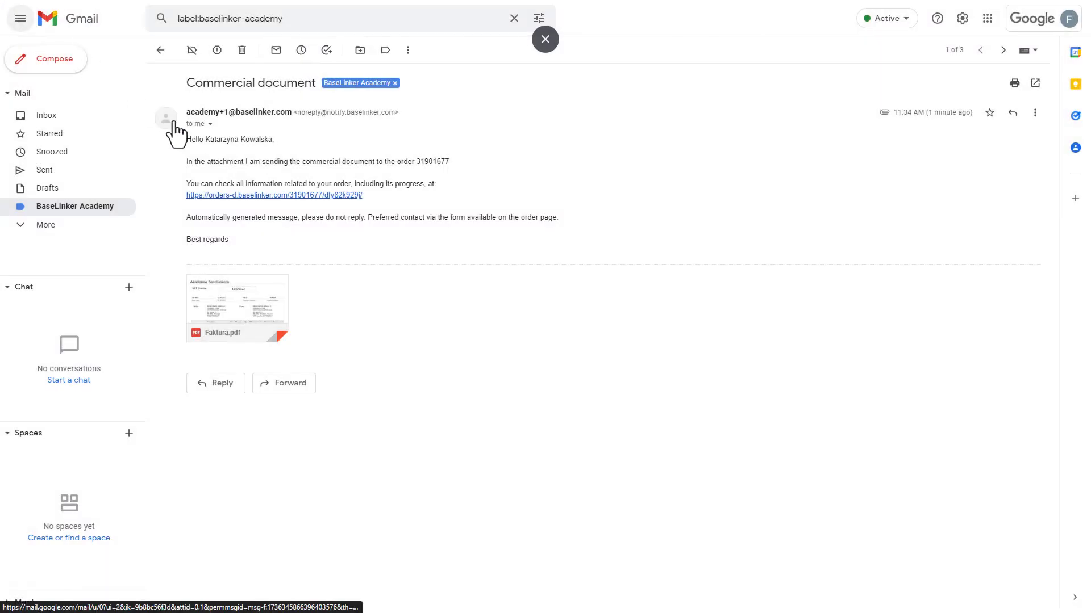
# Go from the BaseLinker order page back to the Unserved orders list
pyautogui.hotkey('ctrl', 'Tab')
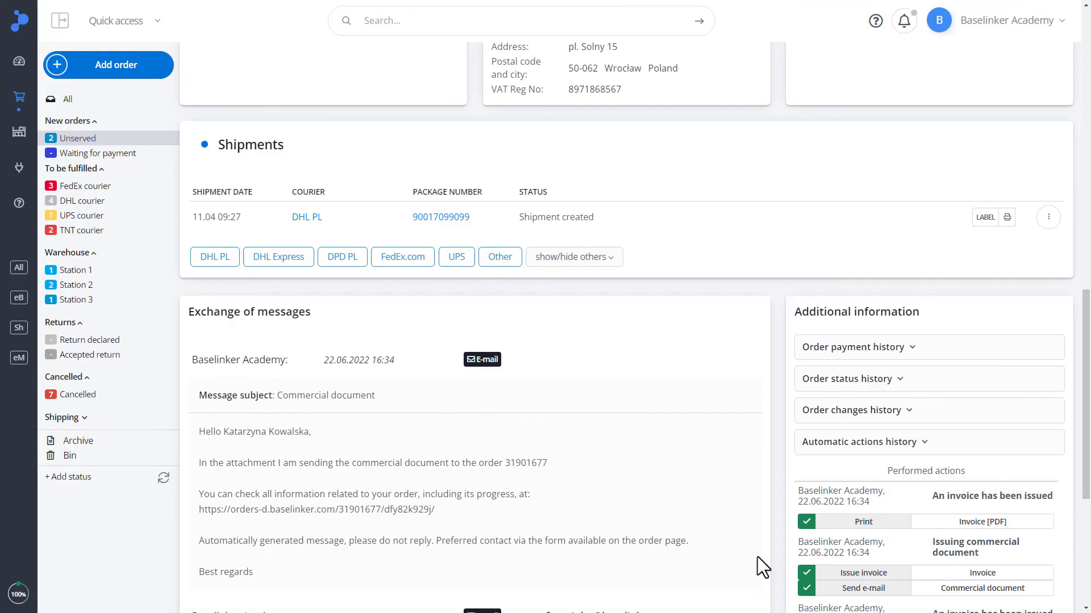
pyautogui.scroll(5, 757, 557)
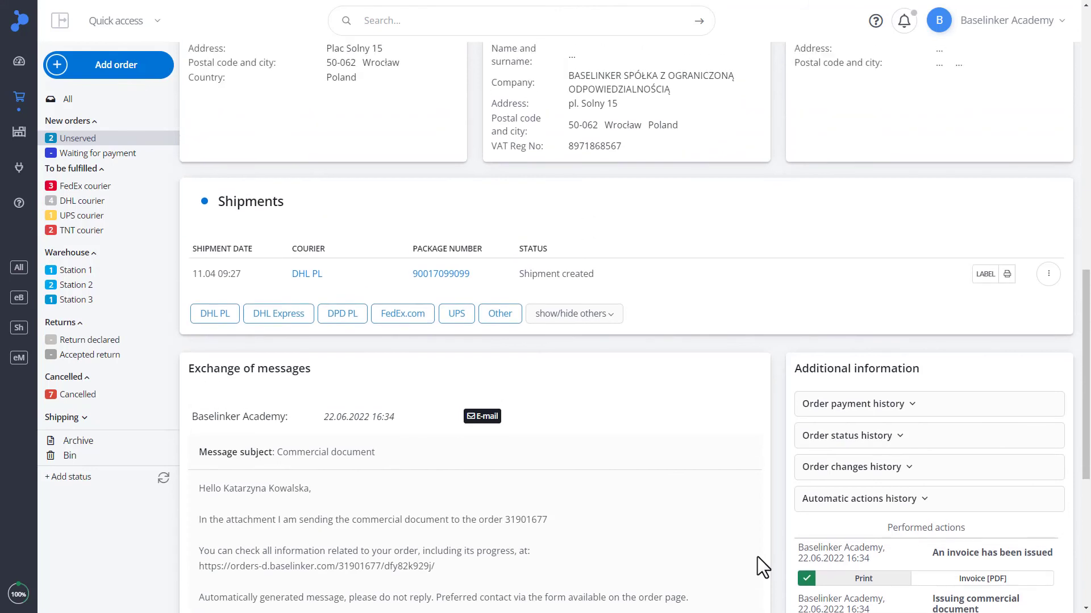
pyautogui.scroll(5, 758, 557)
pyautogui.scroll(4, 758, 556)
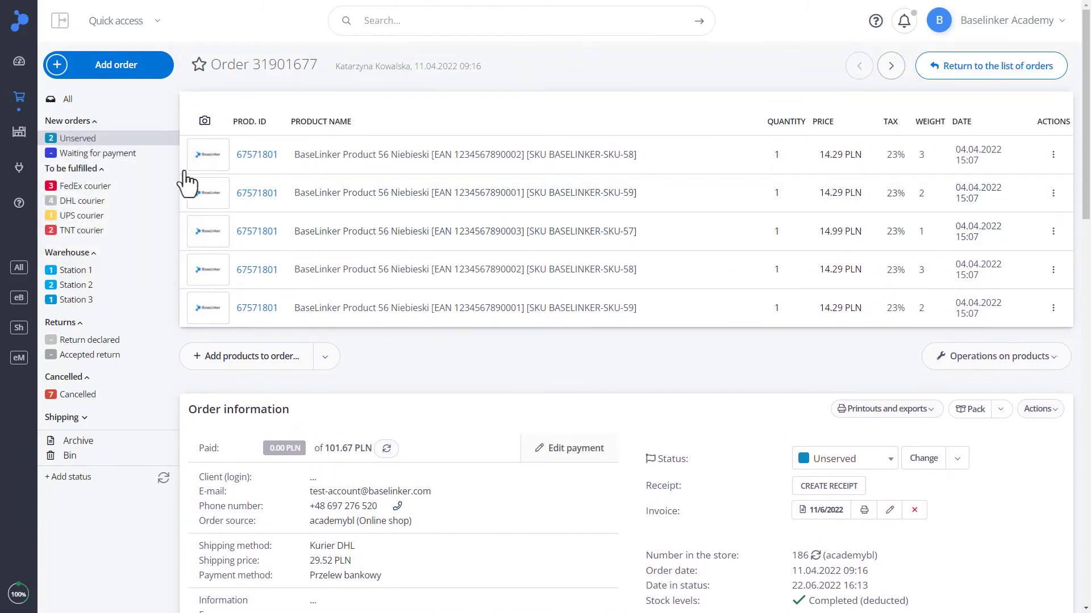
pyautogui.click(140, 142)
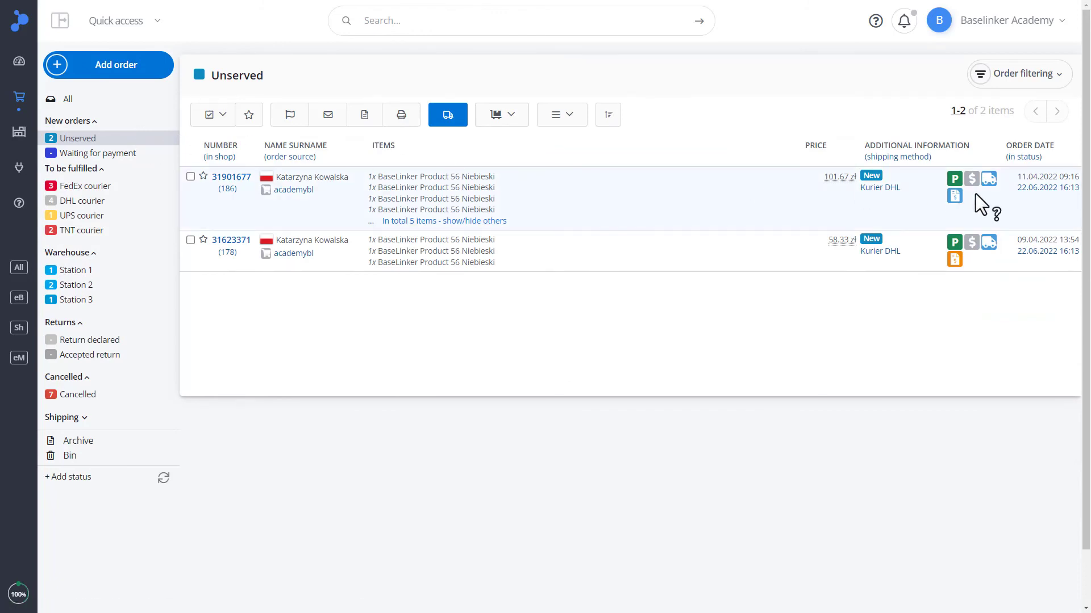
pyautogui.moveTo(976, 193)
# Apply the Start return action to order 31901677
pyautogui.click(191, 176)
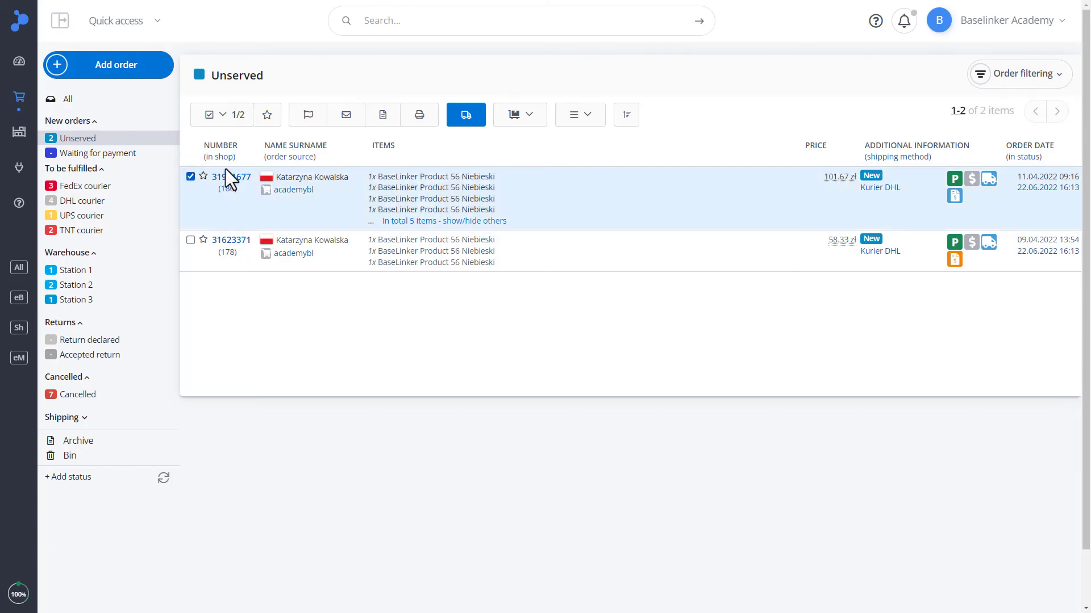
pyautogui.click(565, 116)
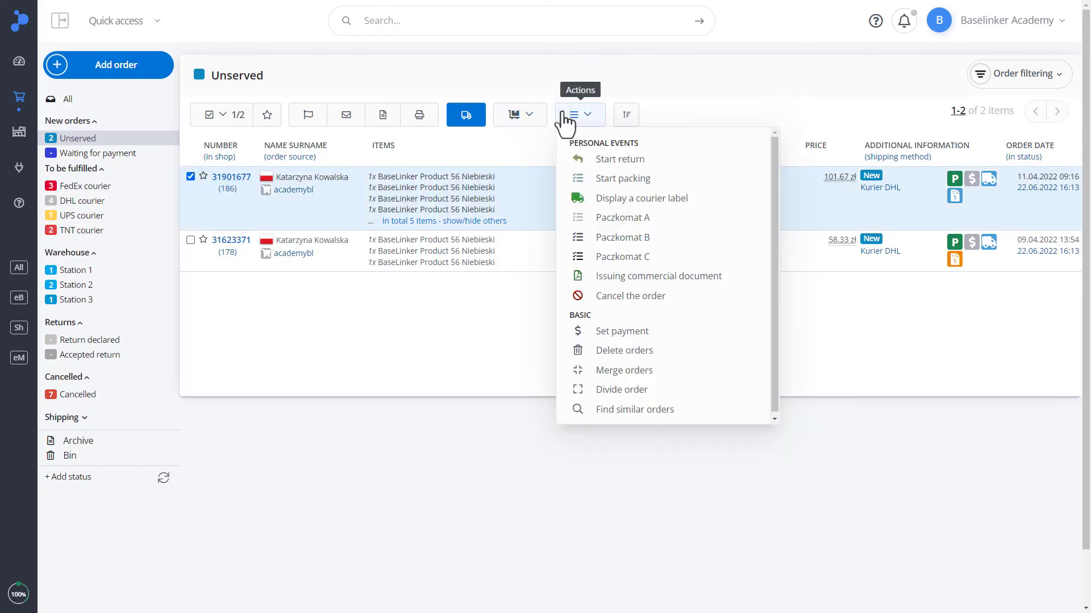
pyautogui.click(598, 160)
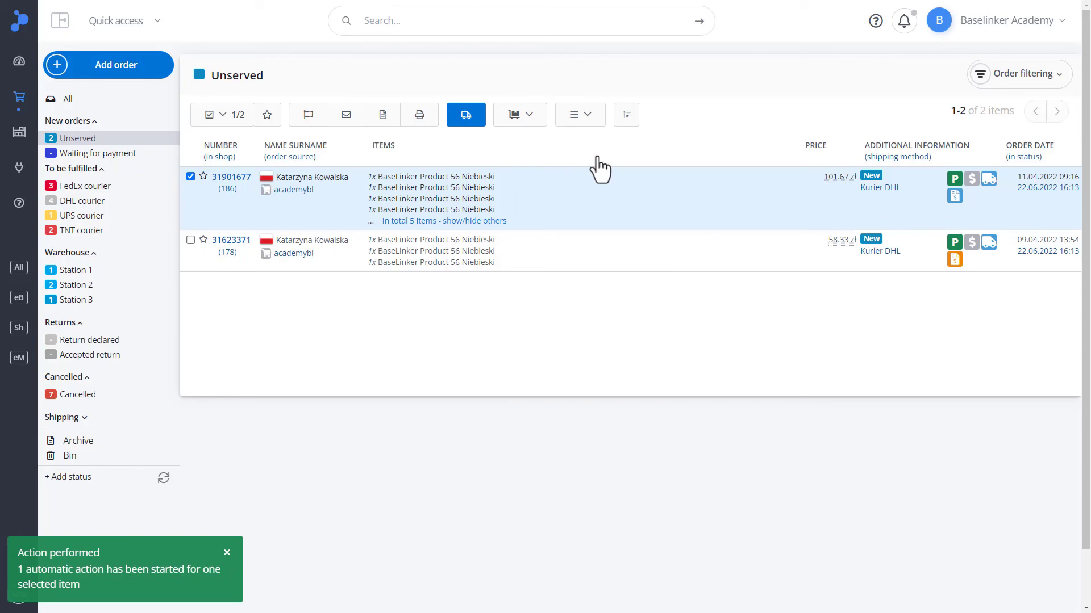
# Check order 31901677's Return declared status, then show the Return declared orders list
pyautogui.click(241, 180)
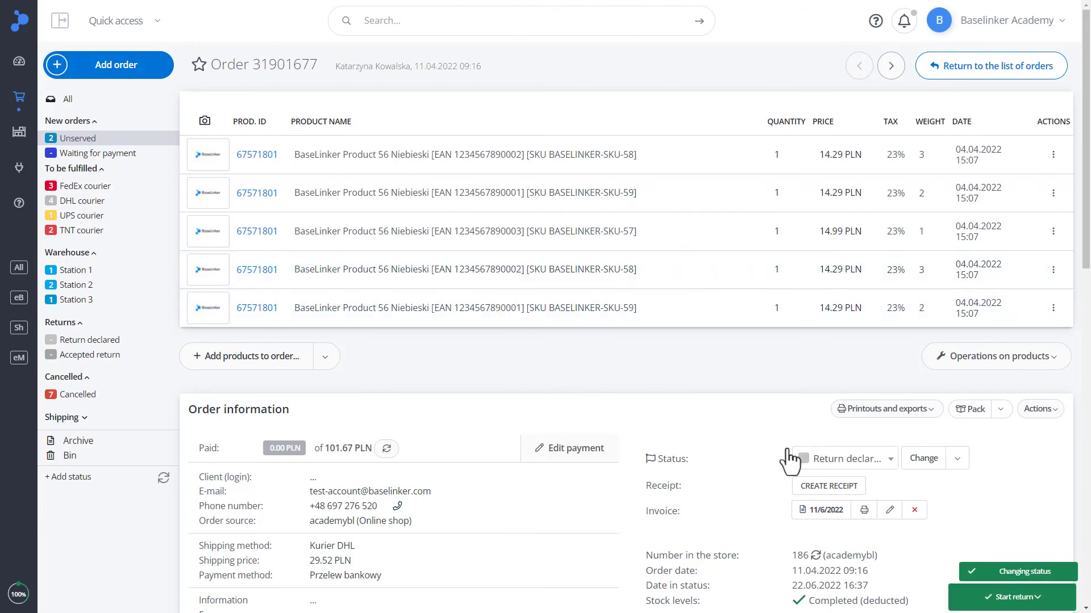
pyautogui.scroll(-2, 787, 451)
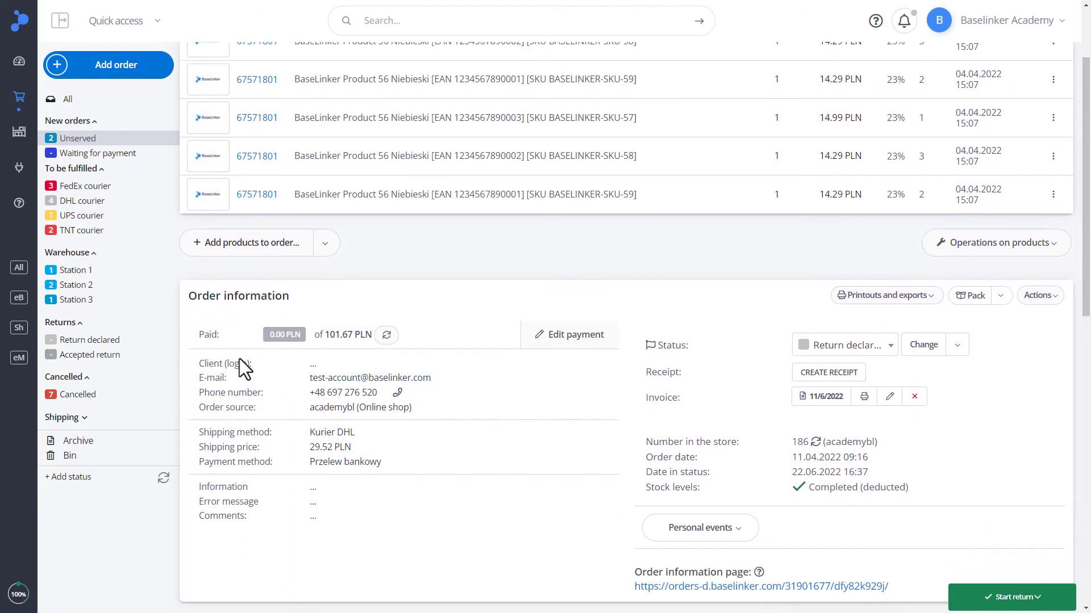
pyautogui.click(136, 343)
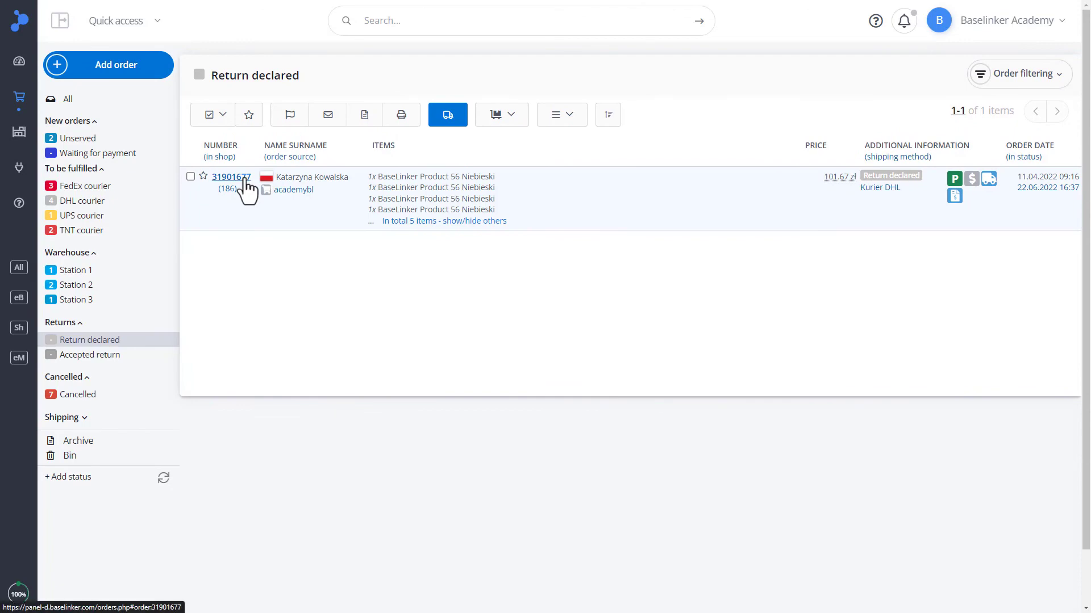
# Open order 31901677 and expand its automatic actions history to find the Start return entry
pyautogui.click(231, 178)
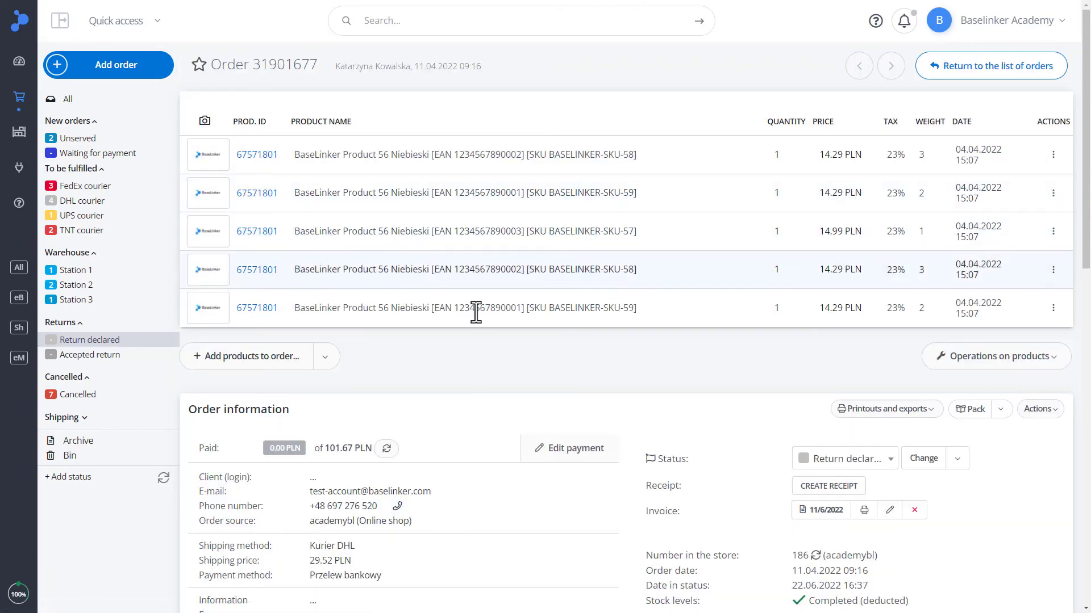
pyautogui.scroll(-4, 474, 311)
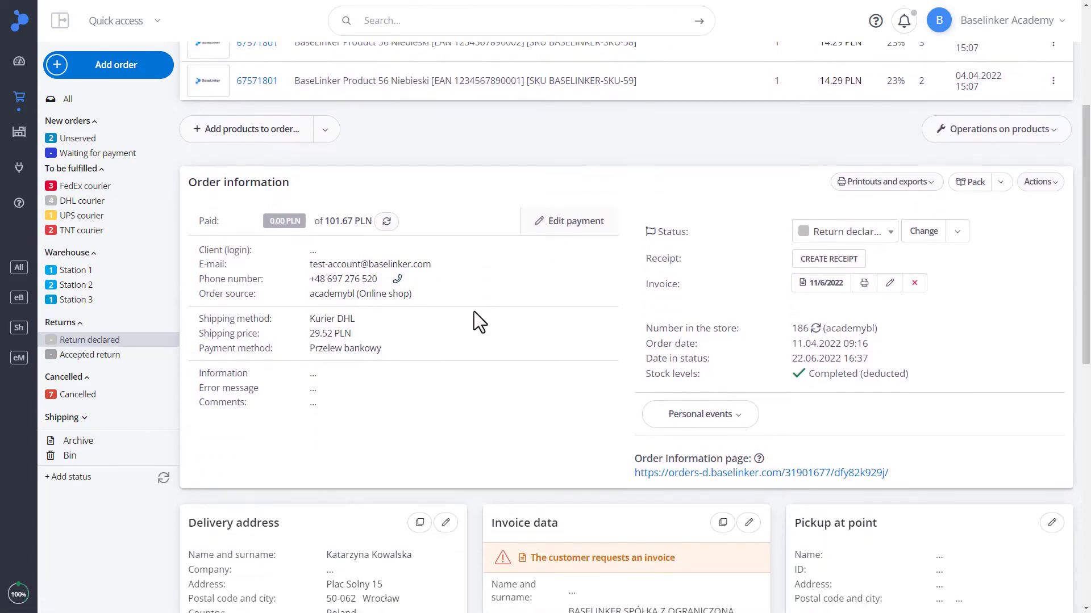
pyautogui.scroll(-3, 474, 311)
pyautogui.scroll(-1, 474, 312)
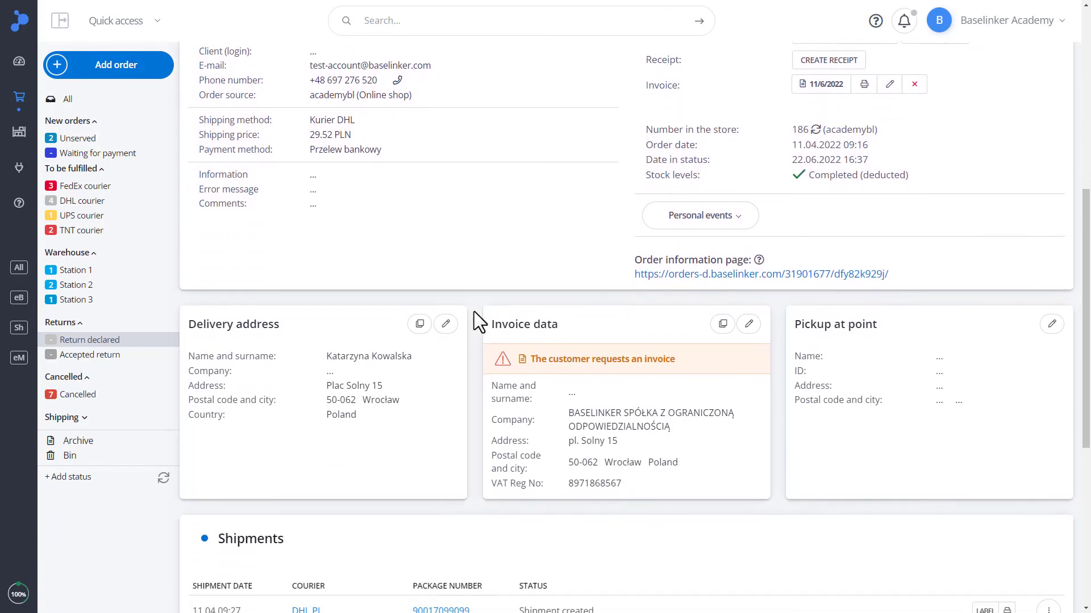
pyautogui.scroll(-5, 474, 311)
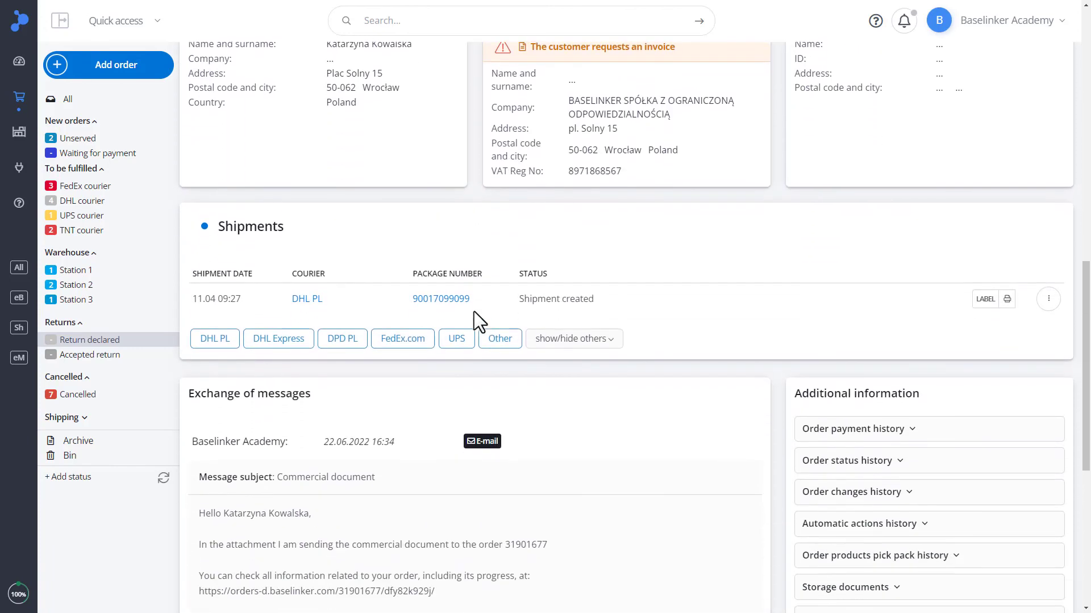
pyautogui.scroll(-1, 474, 311)
pyautogui.click(851, 467)
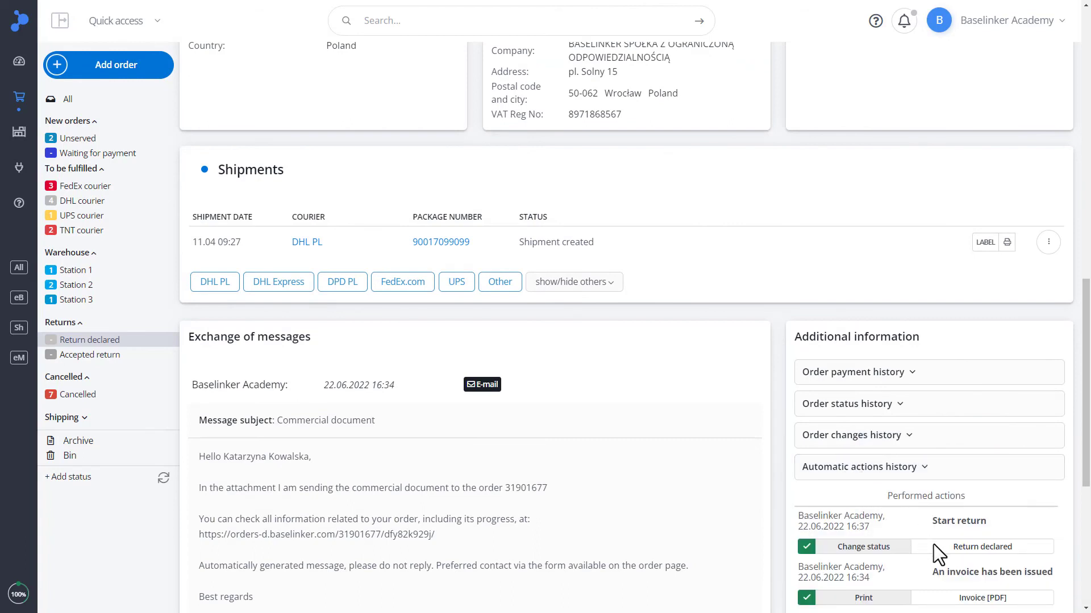
pyautogui.scroll(6, 932, 544)
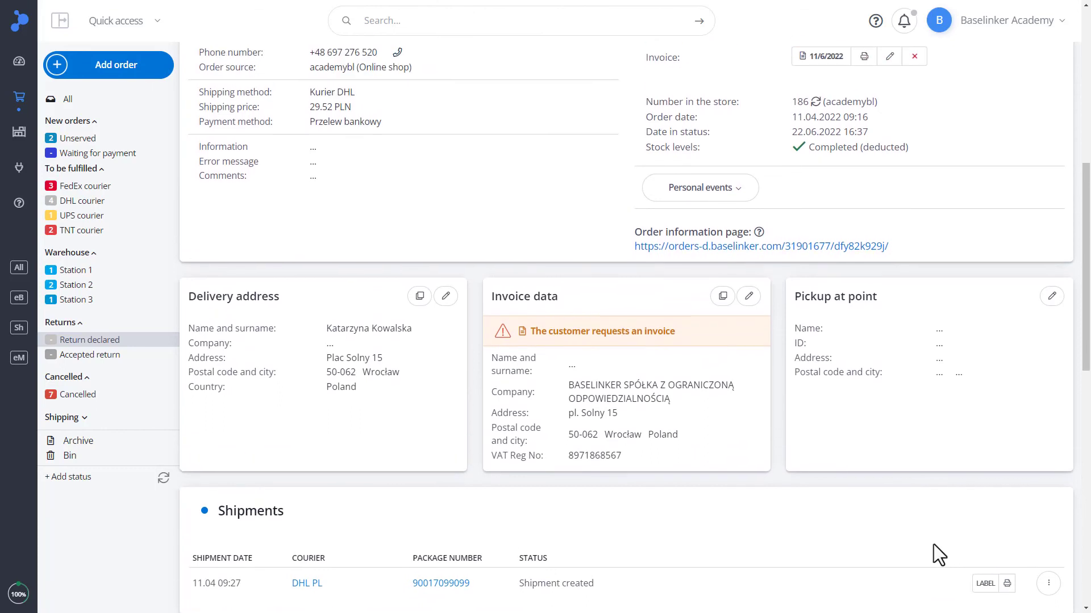
pyautogui.scroll(5, 936, 560)
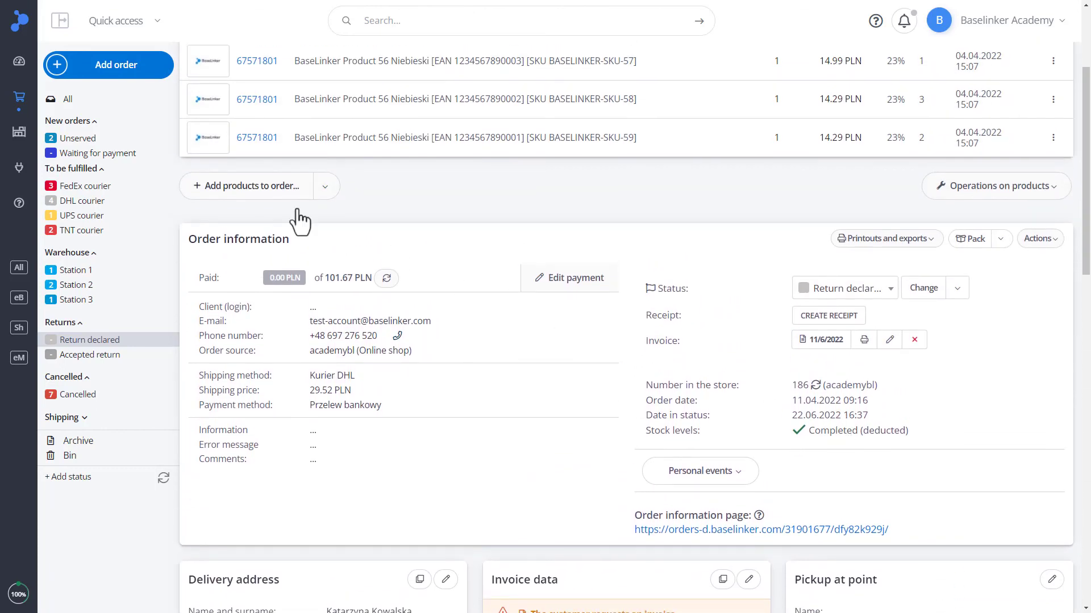
# Select order 31623371 in the Unserved list and open and close the Actions menu without choosing
pyautogui.click(124, 141)
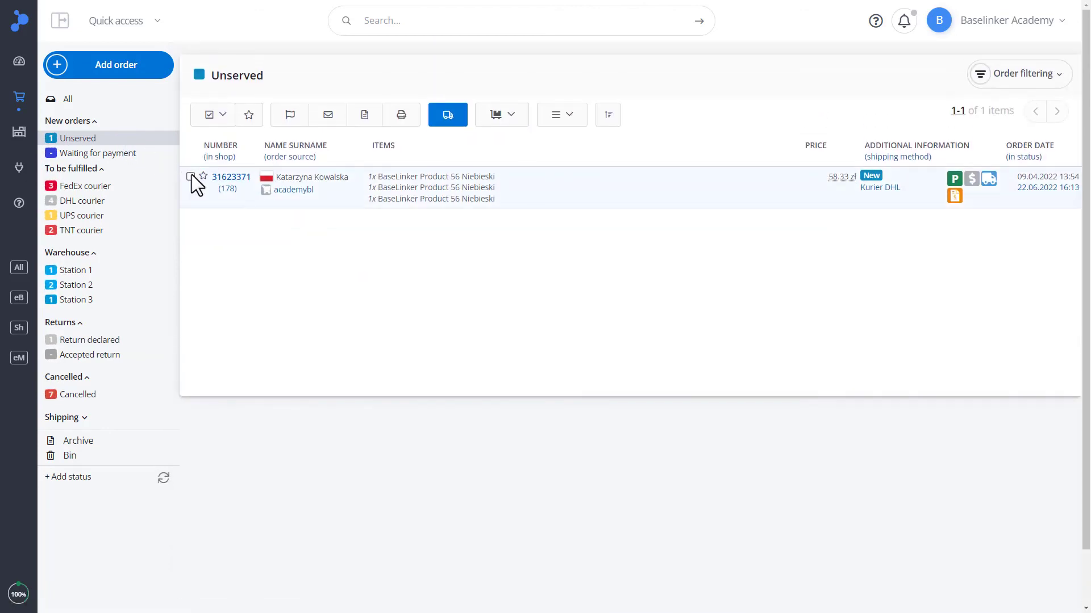
pyautogui.click(191, 174)
pyautogui.click(579, 115)
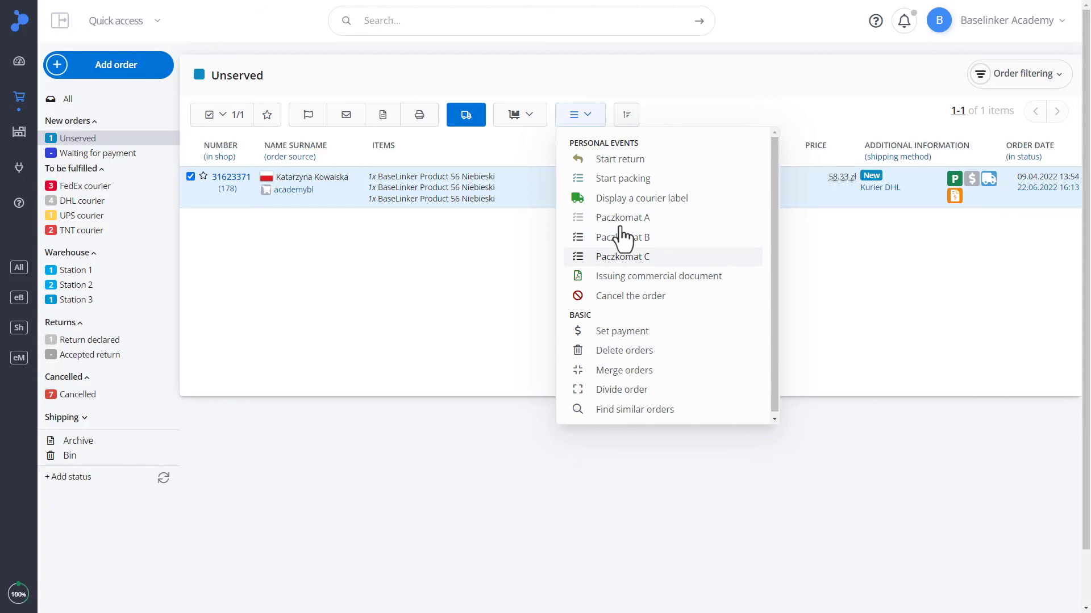
pyautogui.click(593, 122)
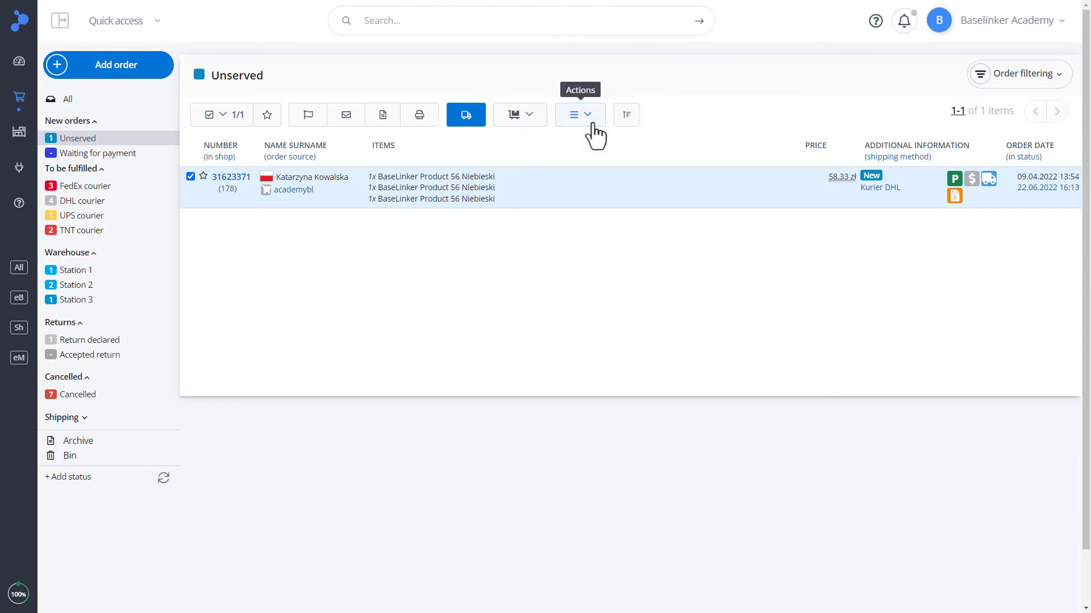